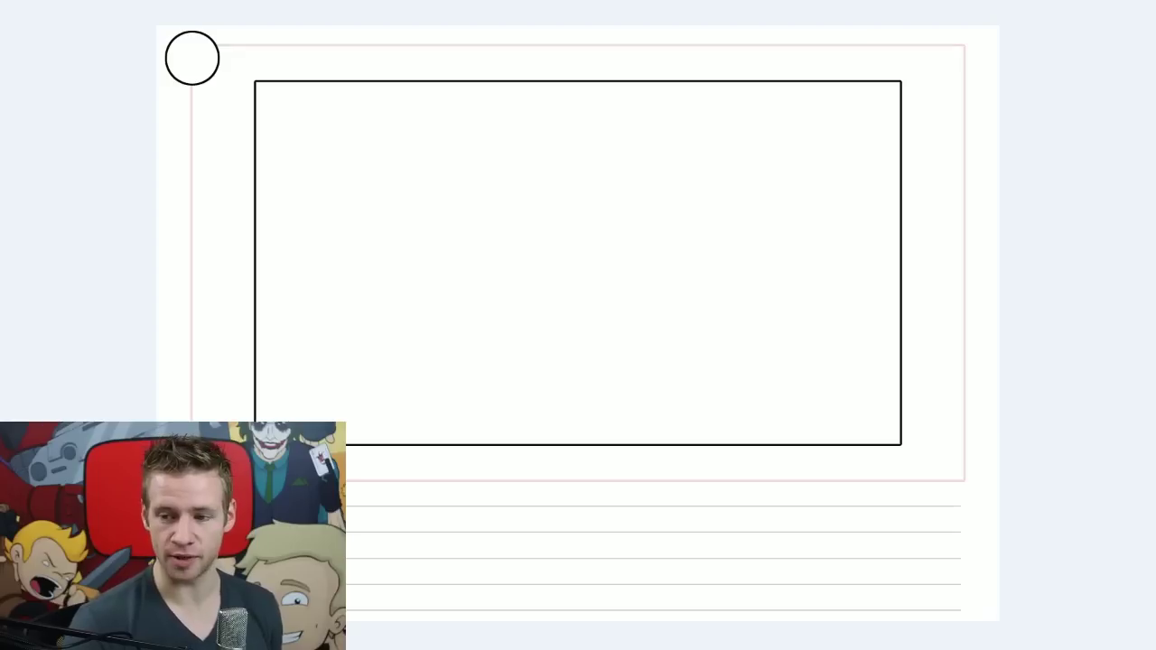
# In print options, try the 5x7 and 8x10 layouts with 10 copies and picture fitting off.
pyautogui.hotkey('ctrl', 'p')
pyautogui.scroll(-2, 925, 253)
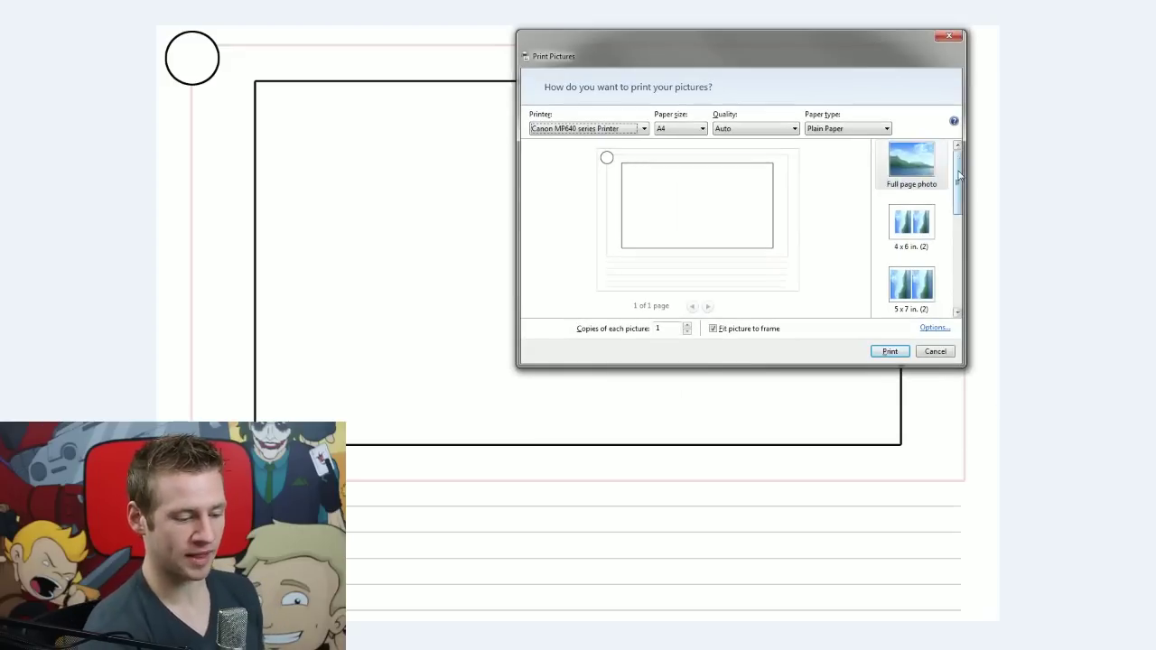
pyautogui.click(926, 253)
pyautogui.click(912, 291)
pyautogui.doubleClick(659, 328)
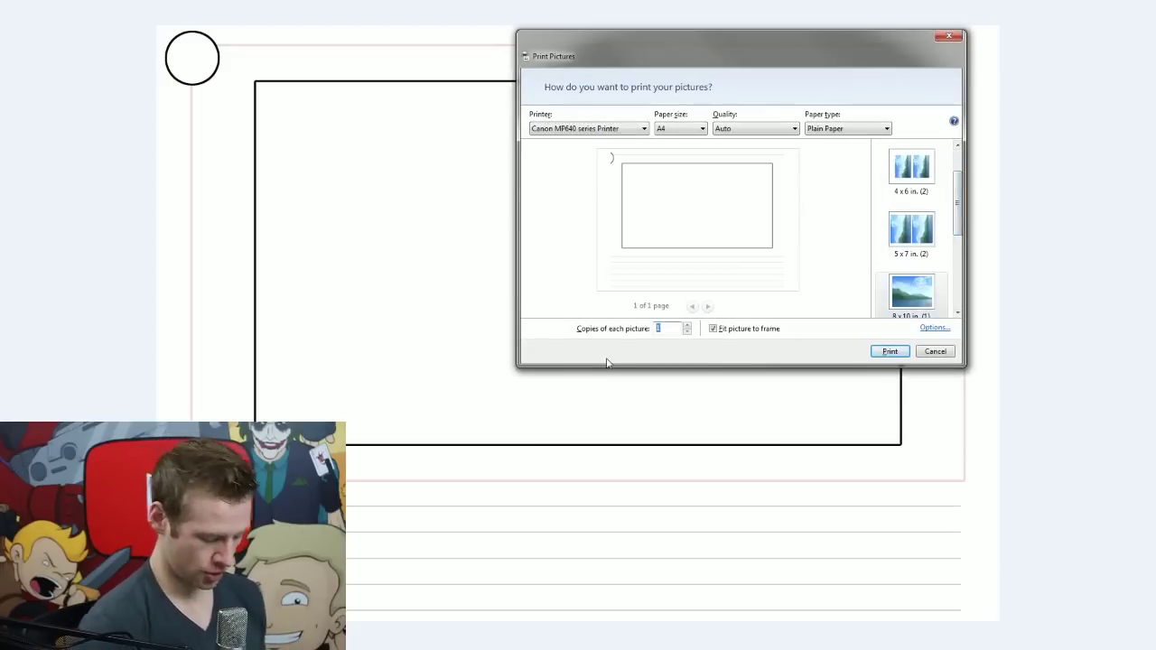
pyautogui.write('10')
pyautogui.click(712, 328)
# Compare the 3.5x5, Wallet (9) and Contact sheet (35) layouts, then close without printing.
pyautogui.scroll(-2, 912, 253)
pyautogui.click(912, 194)
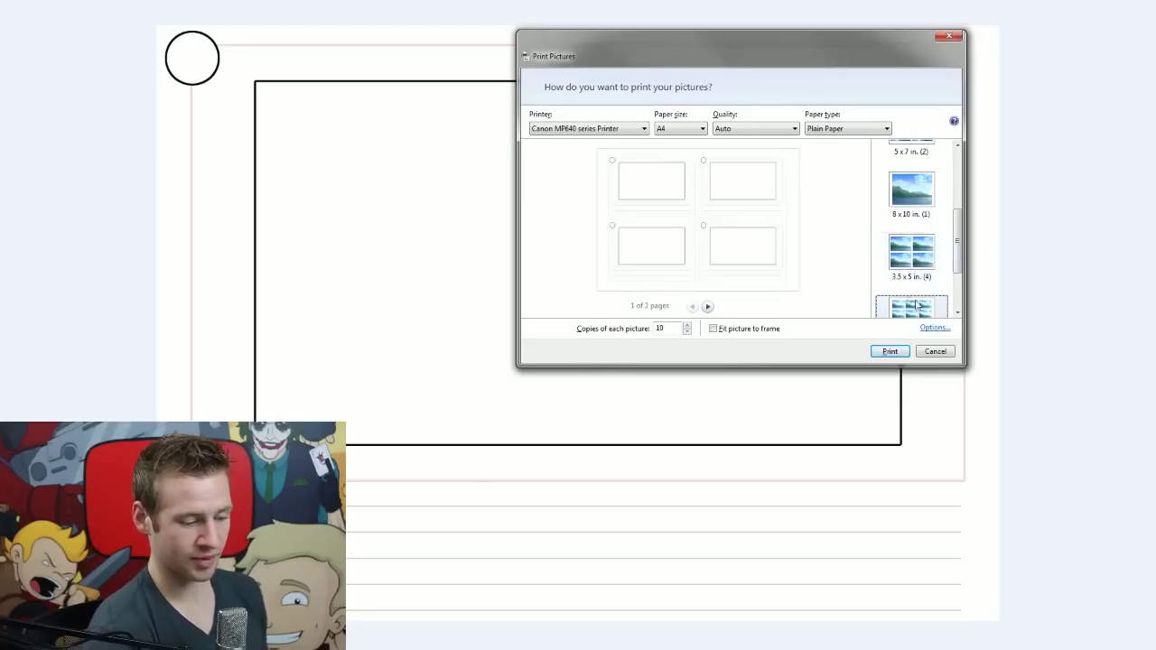
pyautogui.click(939, 261)
pyautogui.click(911, 307)
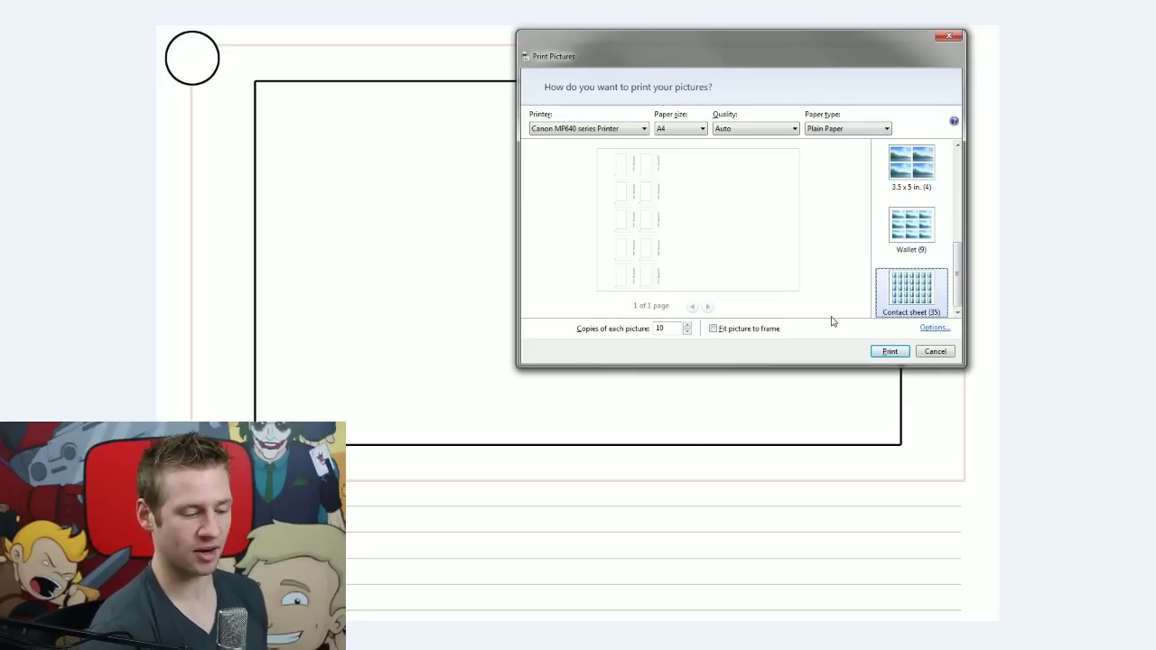
pyautogui.click(920, 239)
pyautogui.click(947, 36)
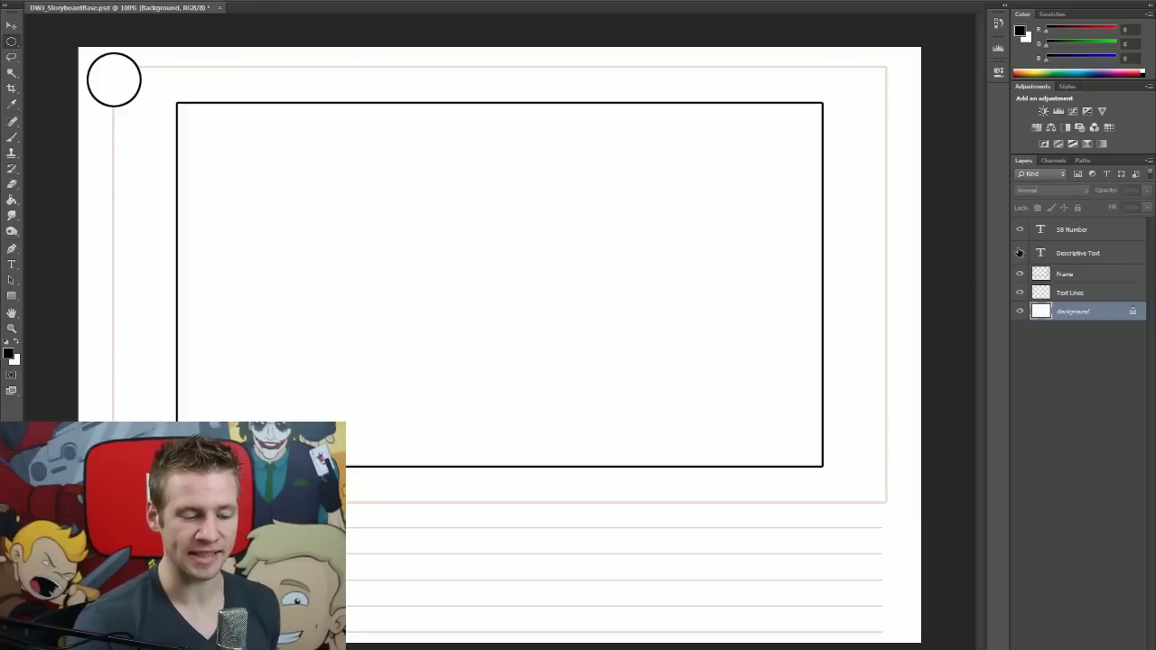
# Show the SB Number layer and replace its # with 1.
pyautogui.click(1020, 253)
pyautogui.click(1089, 235)
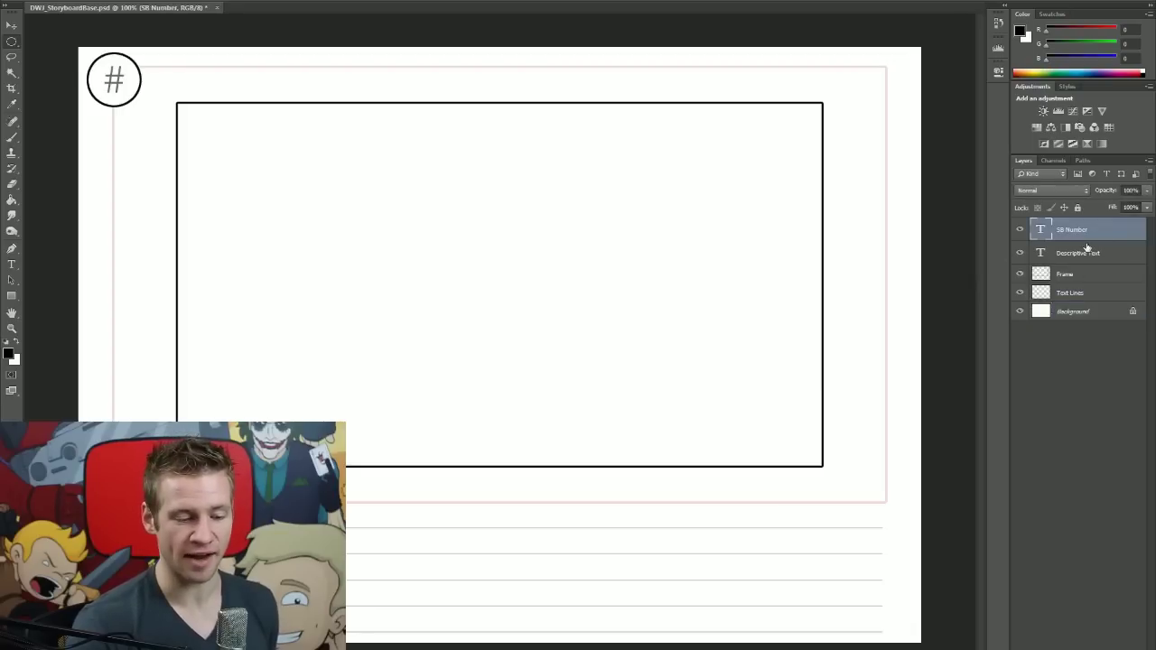
pyautogui.click(12, 264)
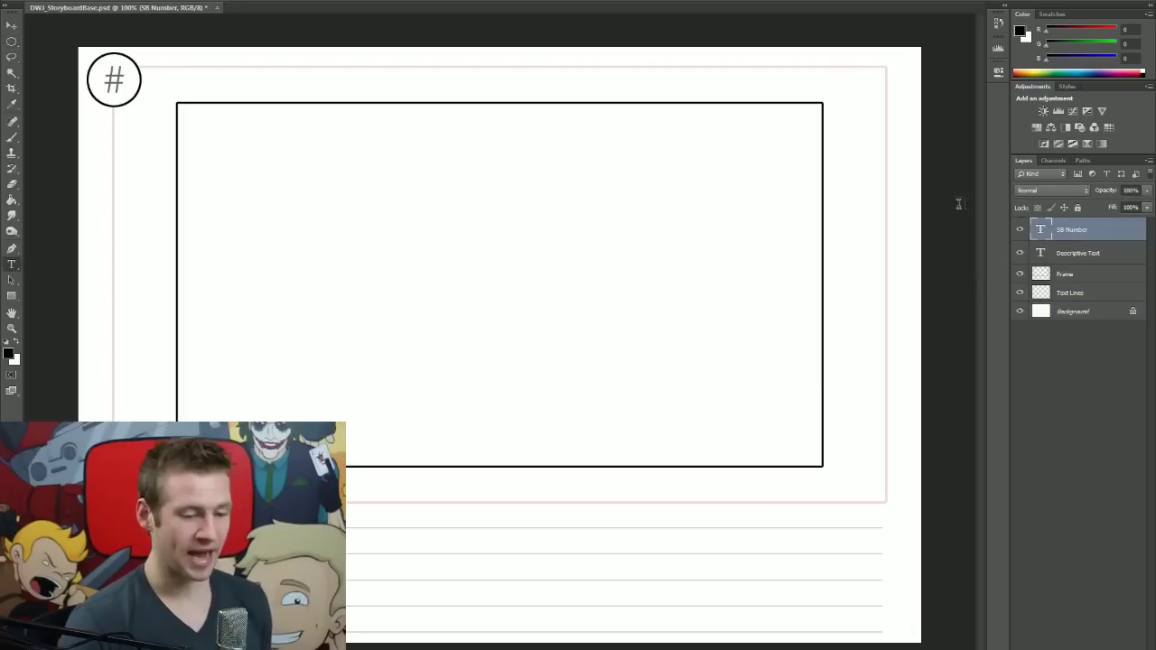
pyautogui.click(89, 69)
pyautogui.hotkey('ctrl', 'a')
pyautogui.write('1')
pyautogui.hotkey('ctrl', 'Return')
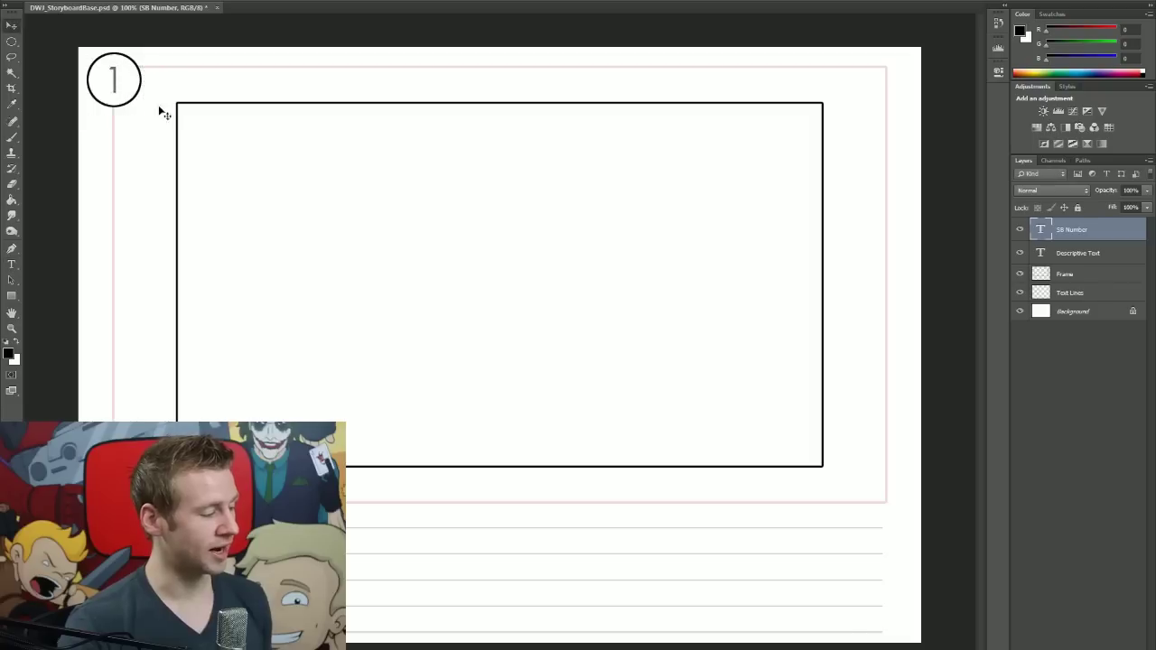
# Test-edit the Descriptive Text caption by retyping it as 'Whaterver I want !'.
pyautogui.click(1071, 256)
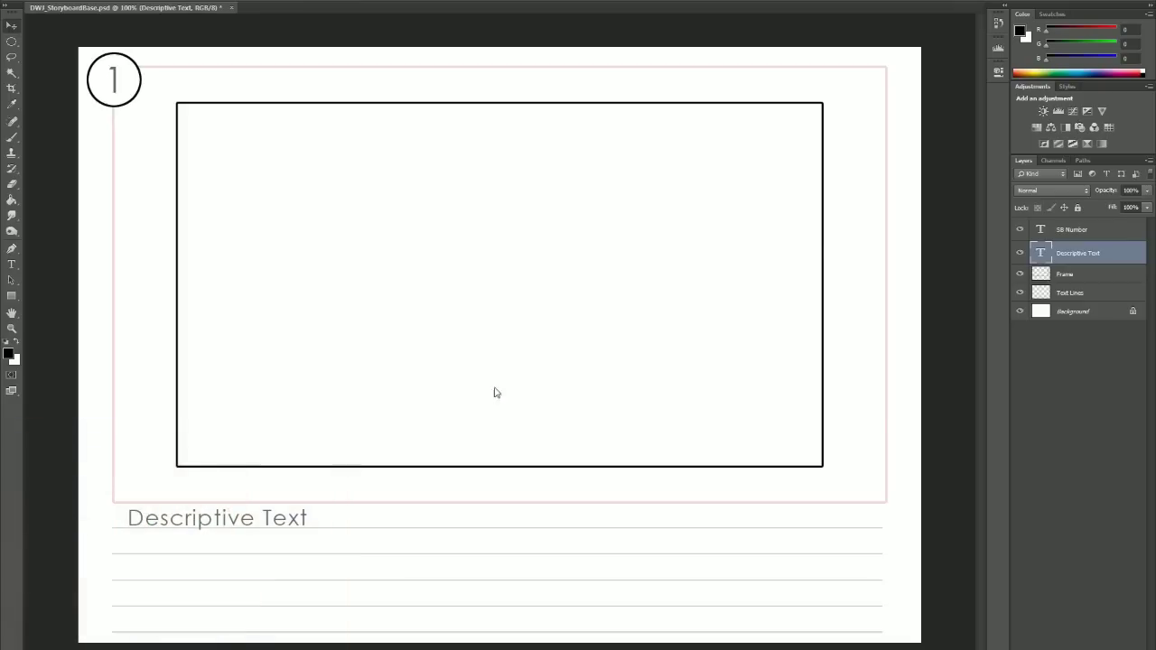
pyautogui.press('t')
pyautogui.click(312, 518)
pyautogui.hotkey('ctrl', 'a')
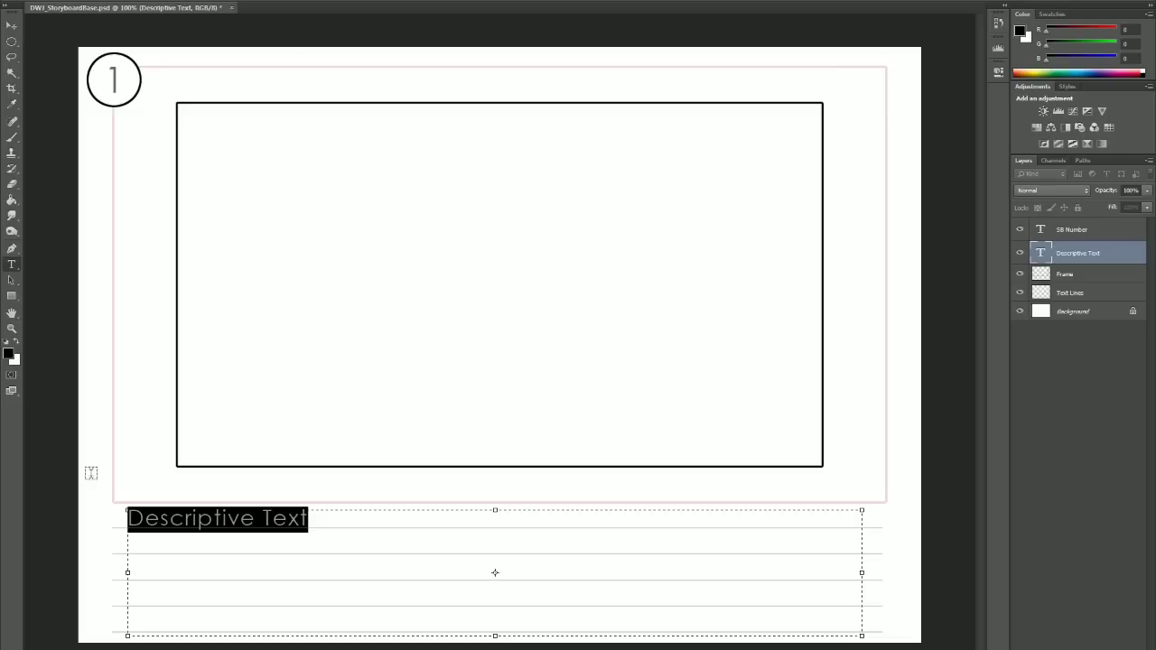
pyautogui.write('Whaterver I want  !')
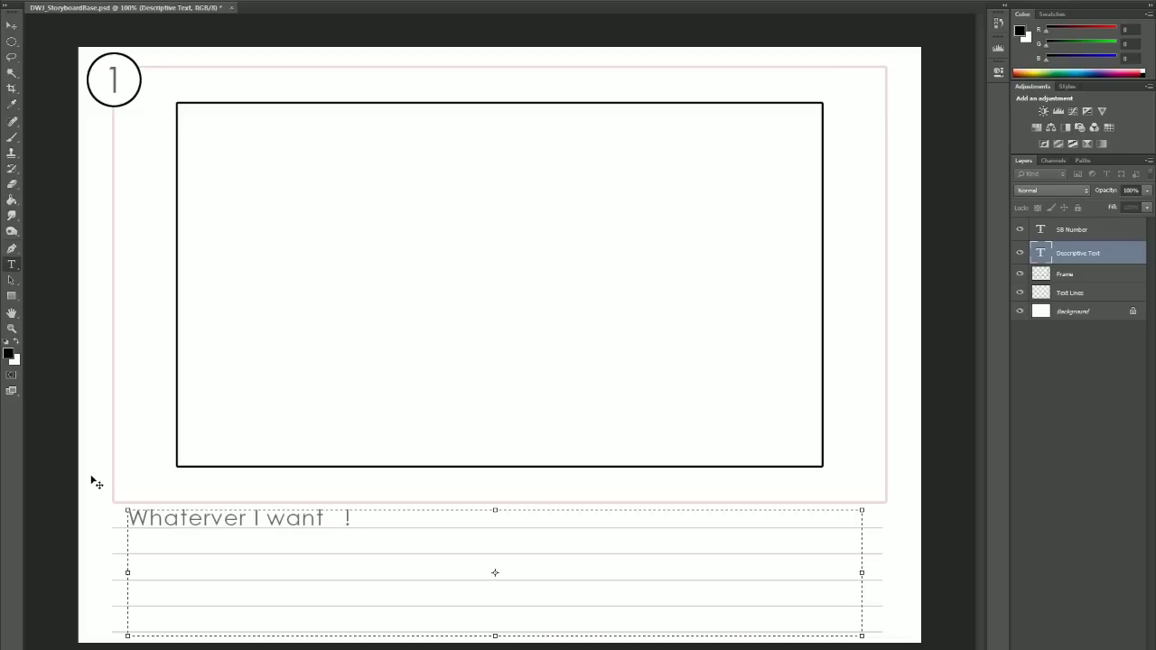
pyautogui.hotkey('ctrl', 'Return')
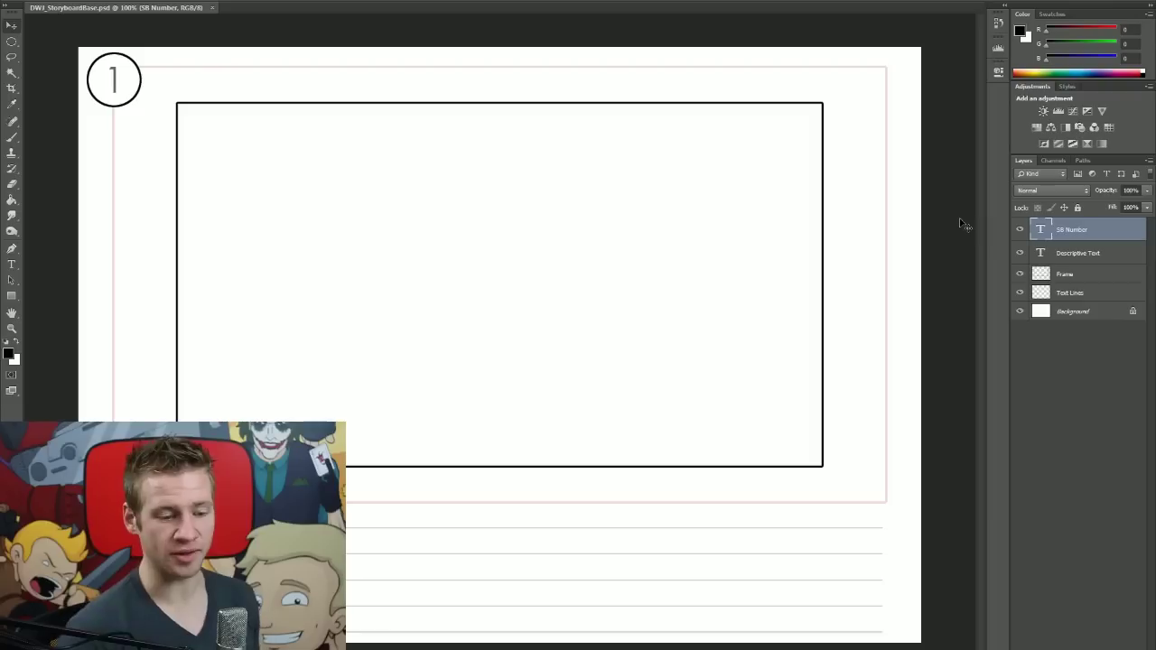
# Try a black brush stroke on the Background layer, then undo it.
pyautogui.click(1071, 312)
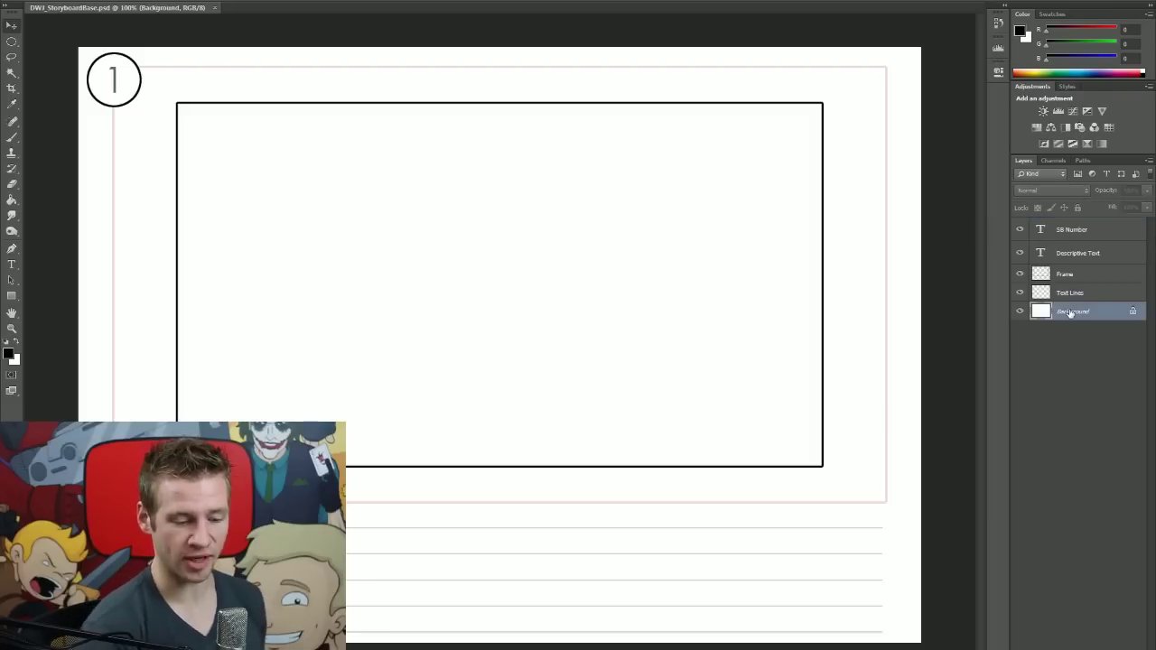
pyautogui.press('b')
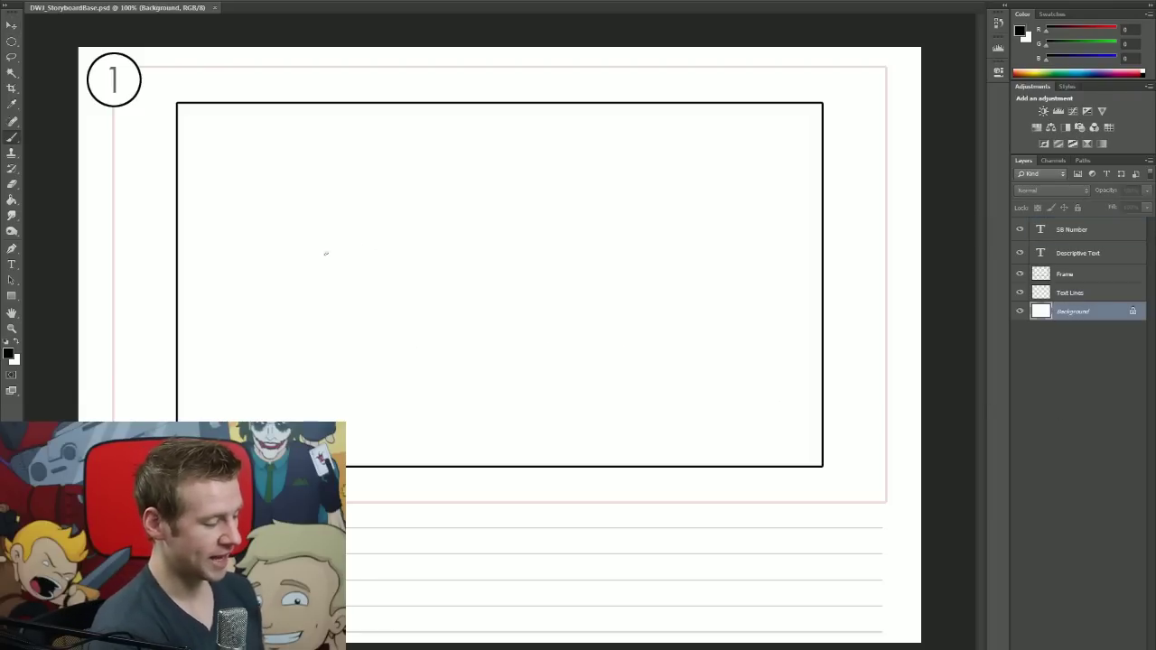
pyautogui.moveTo(587, 226)
pyautogui.mouseDown()
pyautogui.moveTo(659, 286)
pyautogui.moveTo(652, 374)
pyautogui.mouseUp()
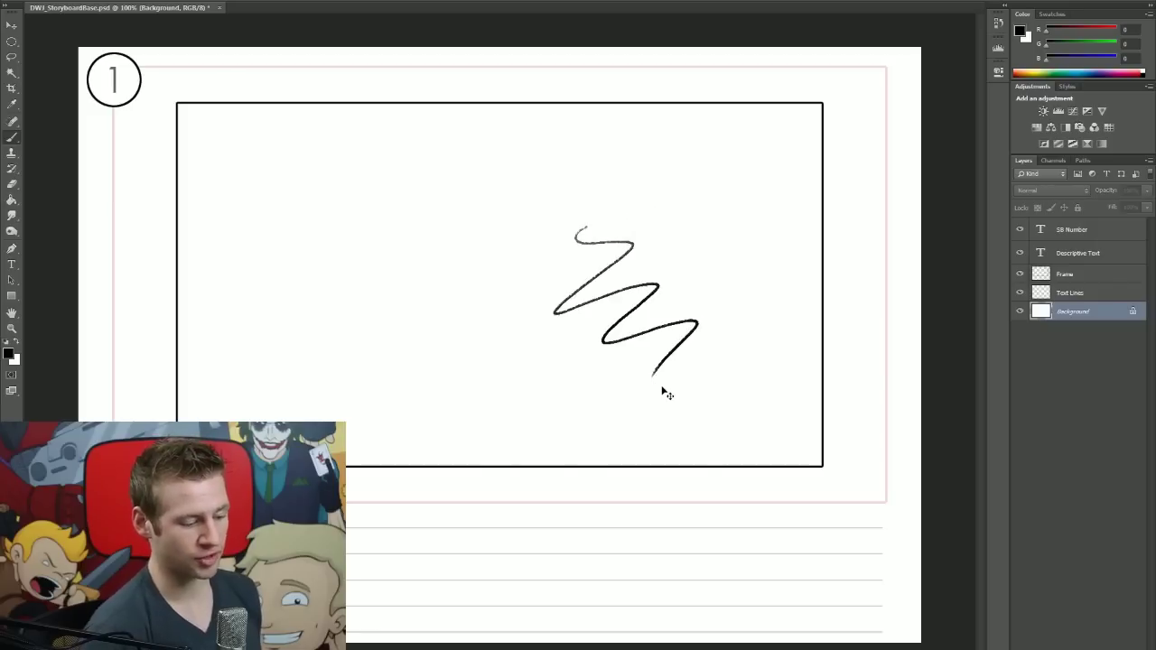
pyautogui.hotkey('ctrl', 'z')
# Add a new empty layer and load the KYLE Ultimate Pencil Sketch Tool preset, testing a blue stroke.
pyautogui.hotkey('ctrl', 'shift', 'alt', 'n')
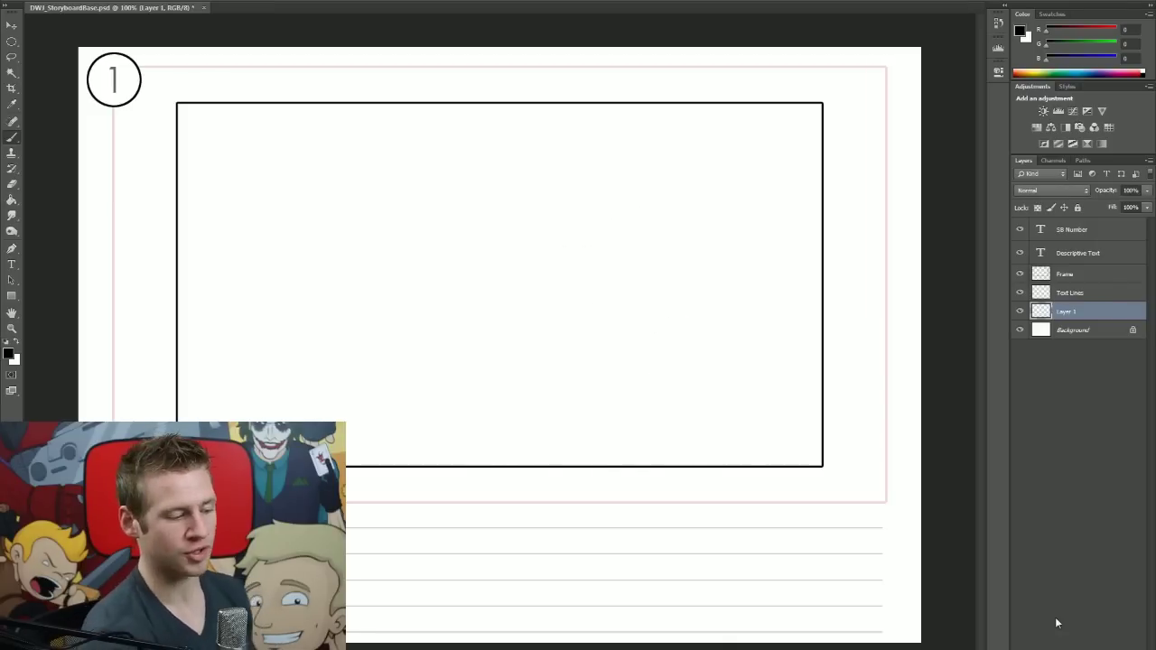
pyautogui.press('F5')
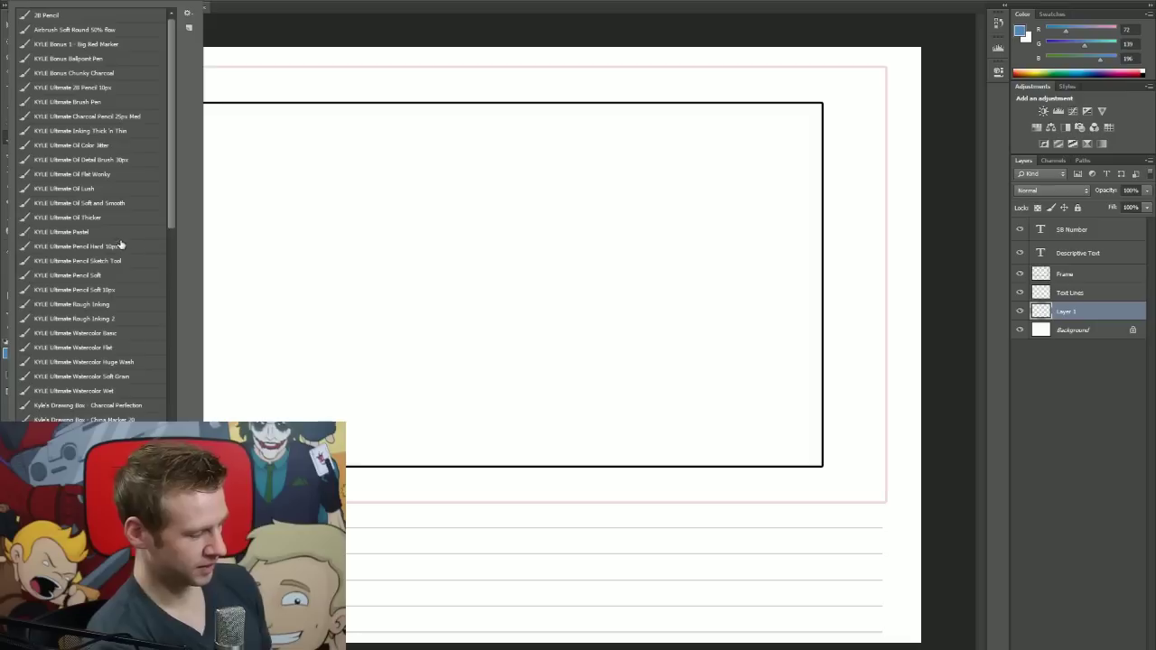
pyautogui.click(118, 261)
pyautogui.moveTo(524, 228)
pyautogui.mouseDown()
pyautogui.moveTo(553, 197)
pyautogui.moveTo(583, 320)
pyautogui.mouseUp()
pyautogui.hotkey('ctrl', 'z')
# Check the brush size options and try a blue zigzag and S-stroke, undoing each.
pyautogui.rightClick(612, 216)
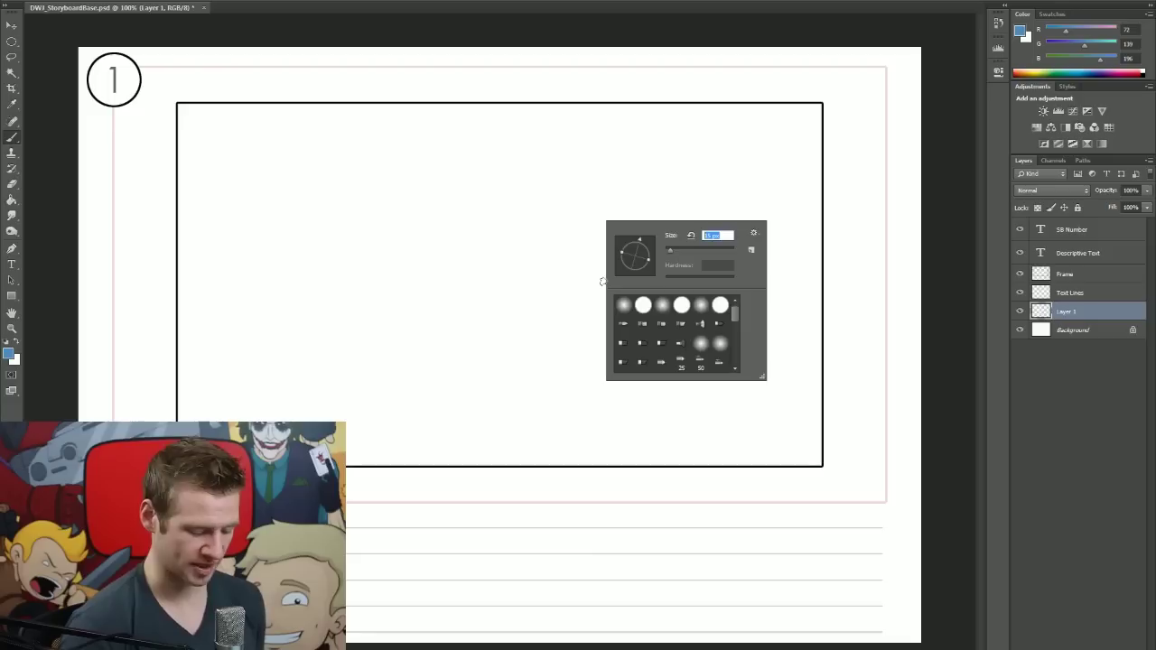
pyautogui.moveTo(580, 162)
pyautogui.mouseDown()
pyautogui.moveTo(529, 212)
pyautogui.moveTo(603, 408)
pyautogui.mouseUp()
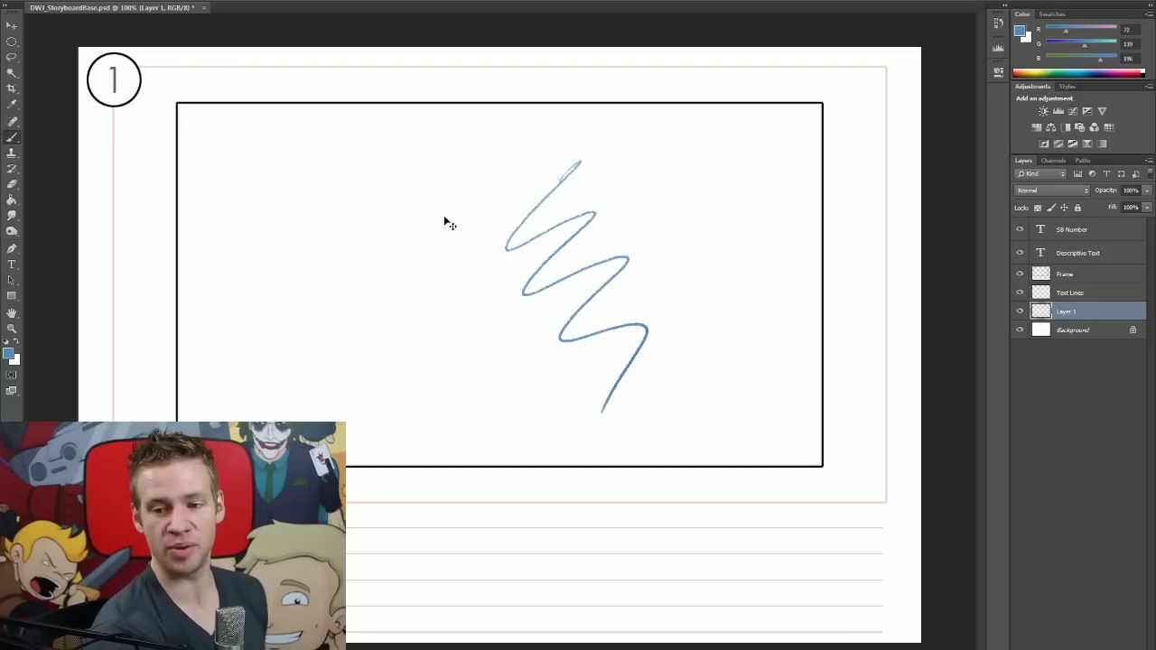
pyautogui.hotkey('ctrl', 'z')
pyautogui.moveTo(404, 216)
pyautogui.mouseDown()
pyautogui.moveTo(488, 255)
pyautogui.moveTo(576, 346)
pyautogui.mouseUp()
pyautogui.hotkey('ctrl', 'z')
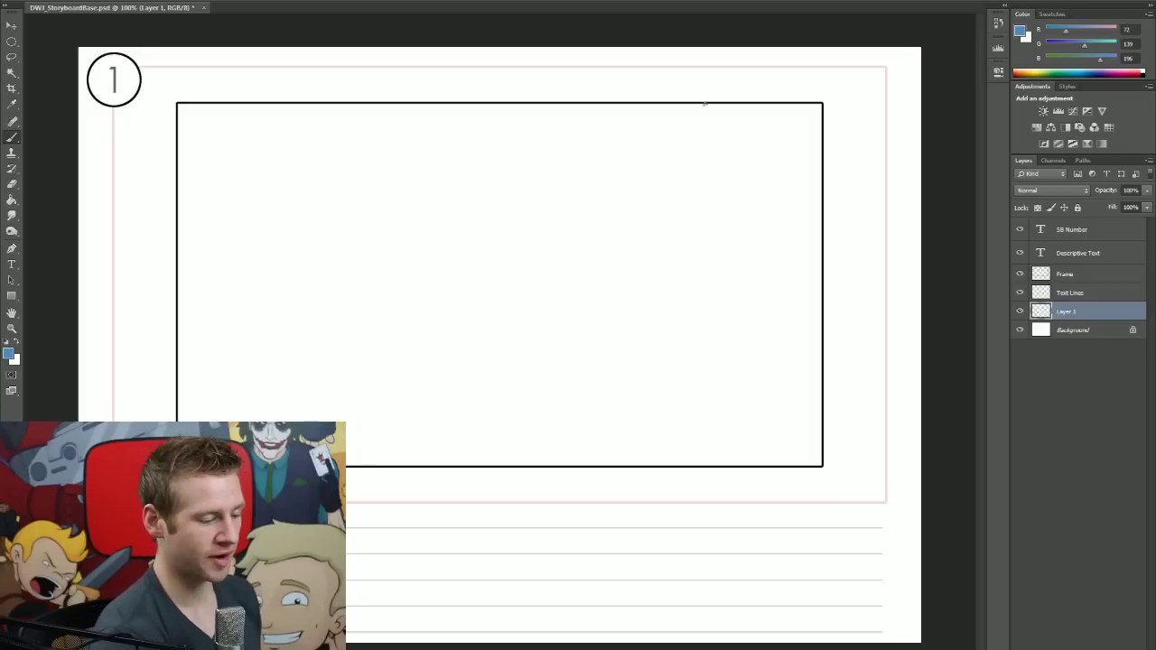
# Sketch the pencil's upper and lower edges, then shrink and nudge the sketch toward its tip.
pyautogui.moveTo(704, 104)
pyautogui.mouseDown()
pyautogui.moveTo(524, 242)
pyautogui.moveTo(520, 233)
pyautogui.moveTo(487, 304)
pyautogui.moveTo(728, 177)
pyautogui.mouseUp()
pyautogui.moveTo(535, 235)
pyautogui.mouseDown()
pyautogui.moveTo(524, 251)
pyautogui.moveTo(542, 281)
pyautogui.mouseUp()
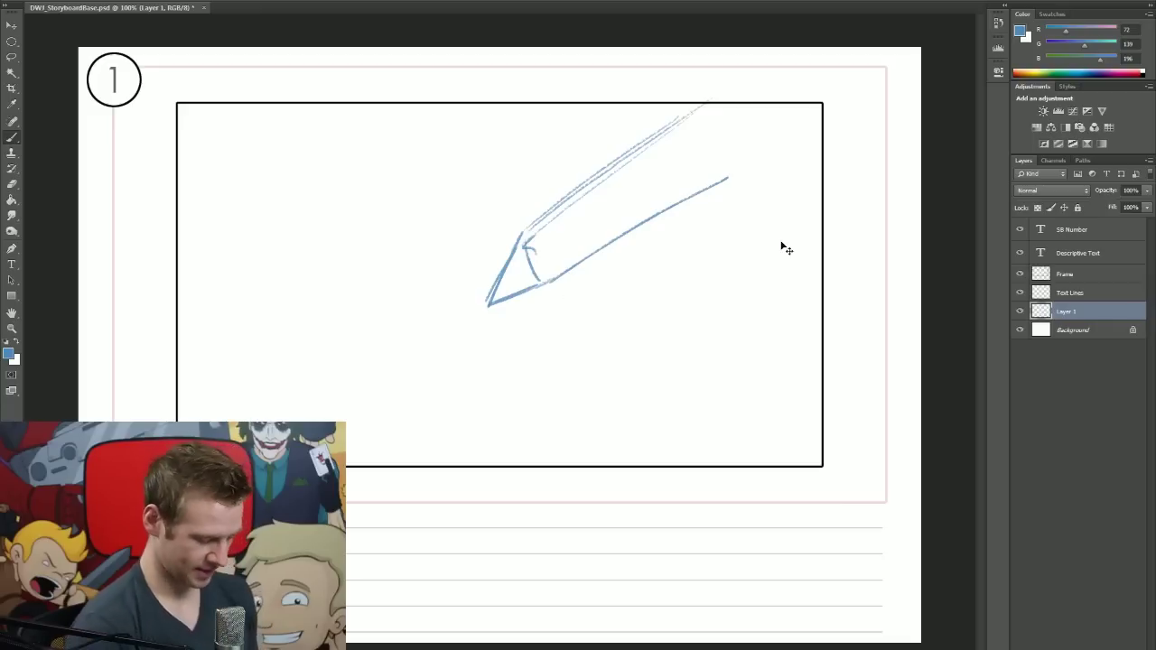
pyautogui.hotkey('ctrl', 't')
pyautogui.moveTo(731, 99); pyautogui.dragTo(673, 143)
pyautogui.moveTo(629, 233); pyautogui.dragTo(642, 243)
pyautogui.press('Return')
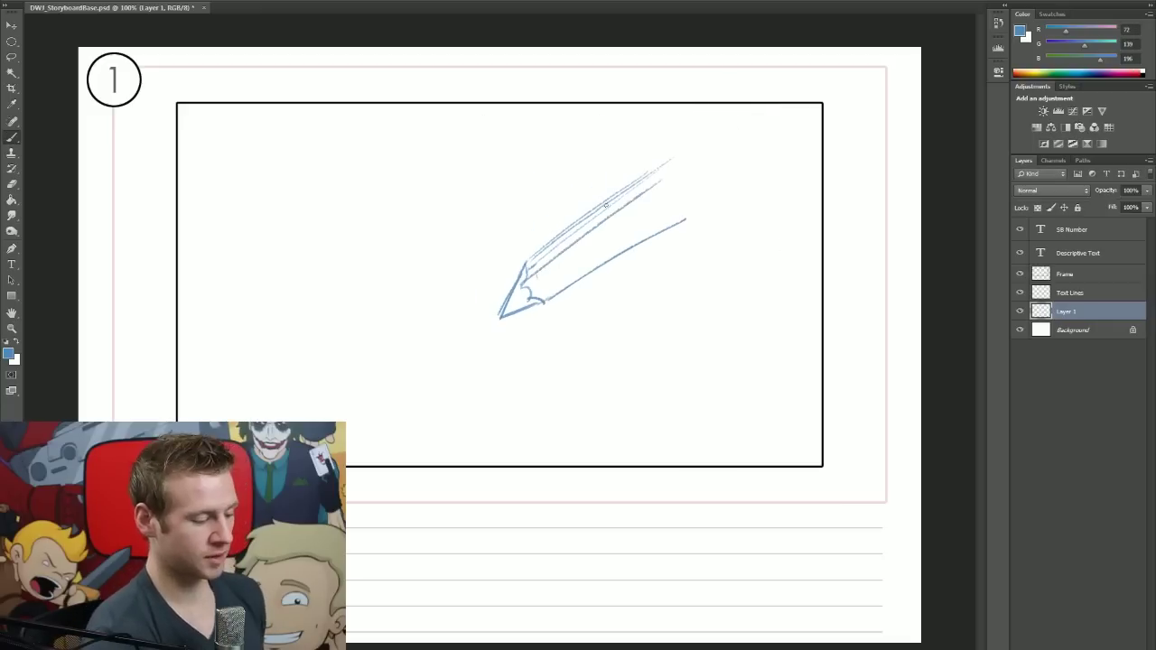
# Add the pencil's middle line, curved back end, elliptical eraser and metal-band lines.
pyautogui.press('b')
pyautogui.moveTo(528, 282); pyautogui.dragTo(673, 212)
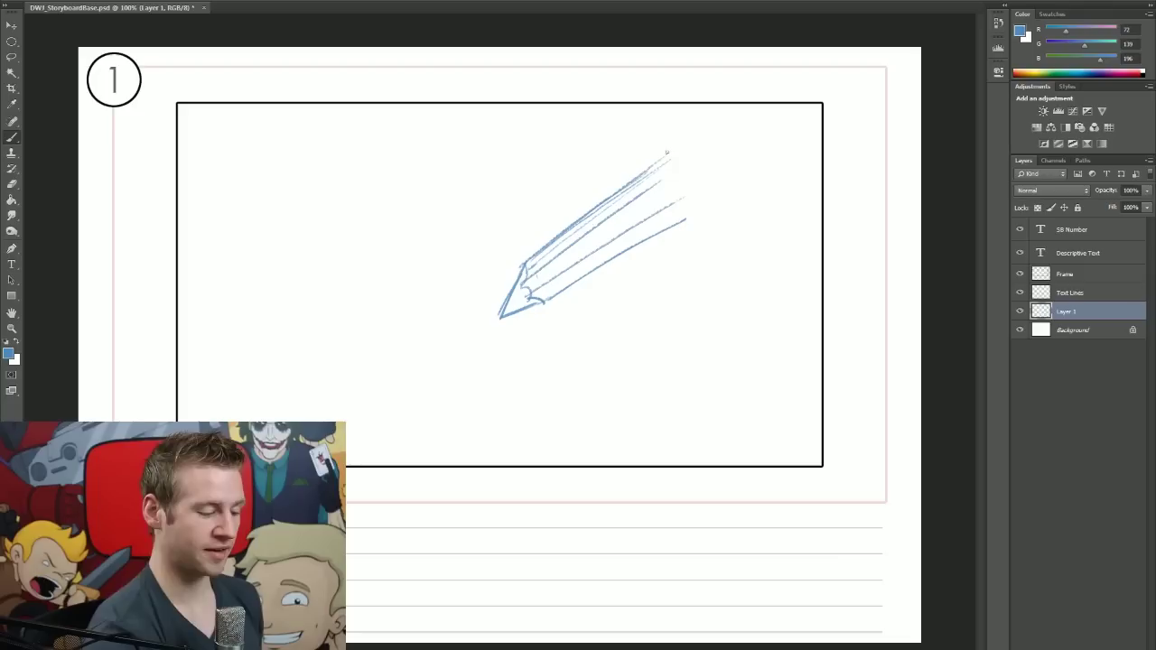
pyautogui.moveTo(660, 160)
pyautogui.mouseDown()
pyautogui.moveTo(659, 184)
pyautogui.moveTo(688, 215)
pyautogui.mouseUp()
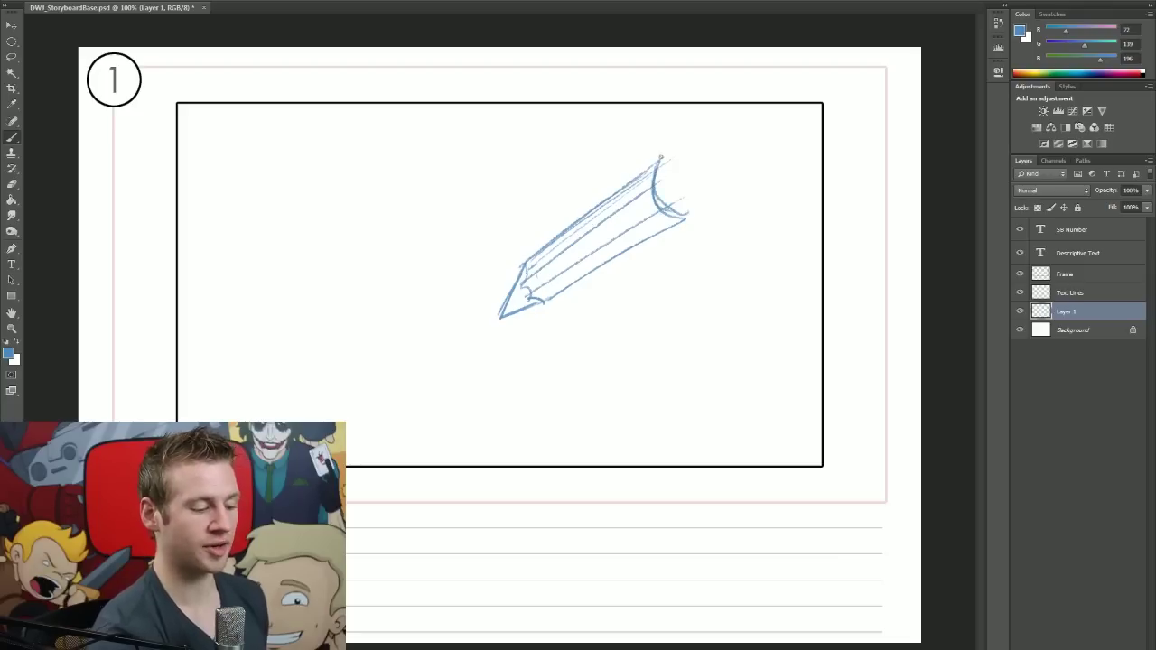
pyautogui.moveTo(657, 163); pyautogui.dragTo(686, 140)
pyautogui.moveTo(683, 218); pyautogui.dragTo(717, 197)
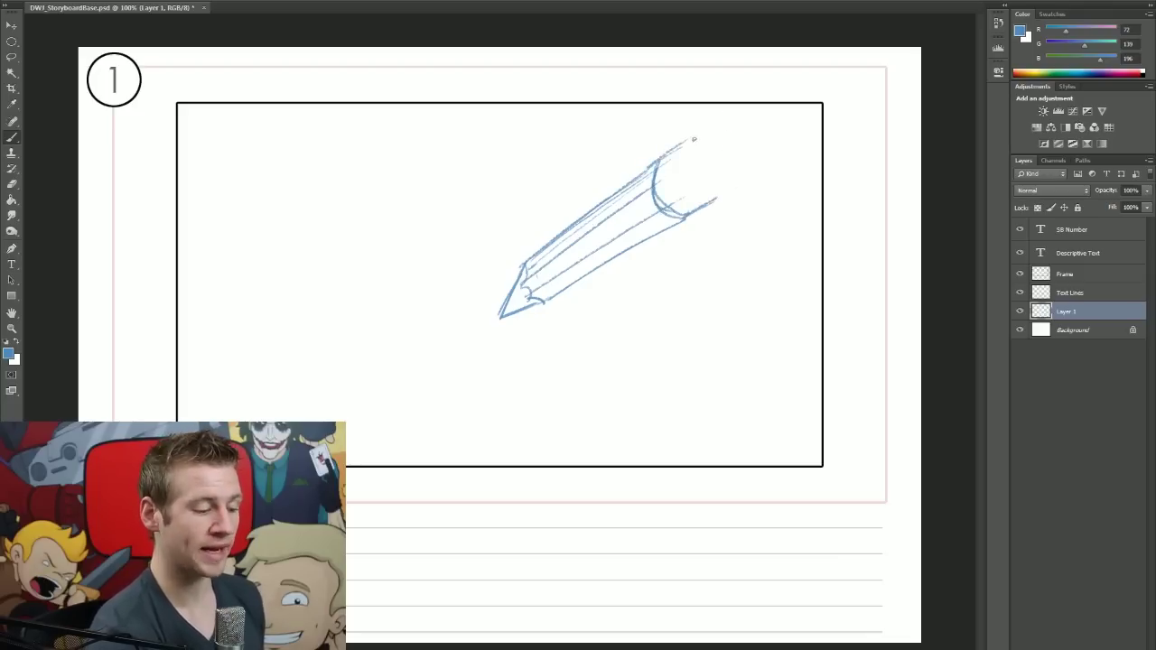
pyautogui.moveTo(694, 139)
pyautogui.mouseDown()
pyautogui.moveTo(714, 193)
pyautogui.moveTo(688, 183)
pyautogui.moveTo(719, 192)
pyautogui.mouseUp()
pyautogui.moveTo(659, 159)
pyautogui.mouseDown()
pyautogui.moveTo(646, 197)
pyautogui.moveTo(669, 208)
pyautogui.mouseUp()
pyautogui.moveTo(690, 145); pyautogui.dragTo(683, 204)
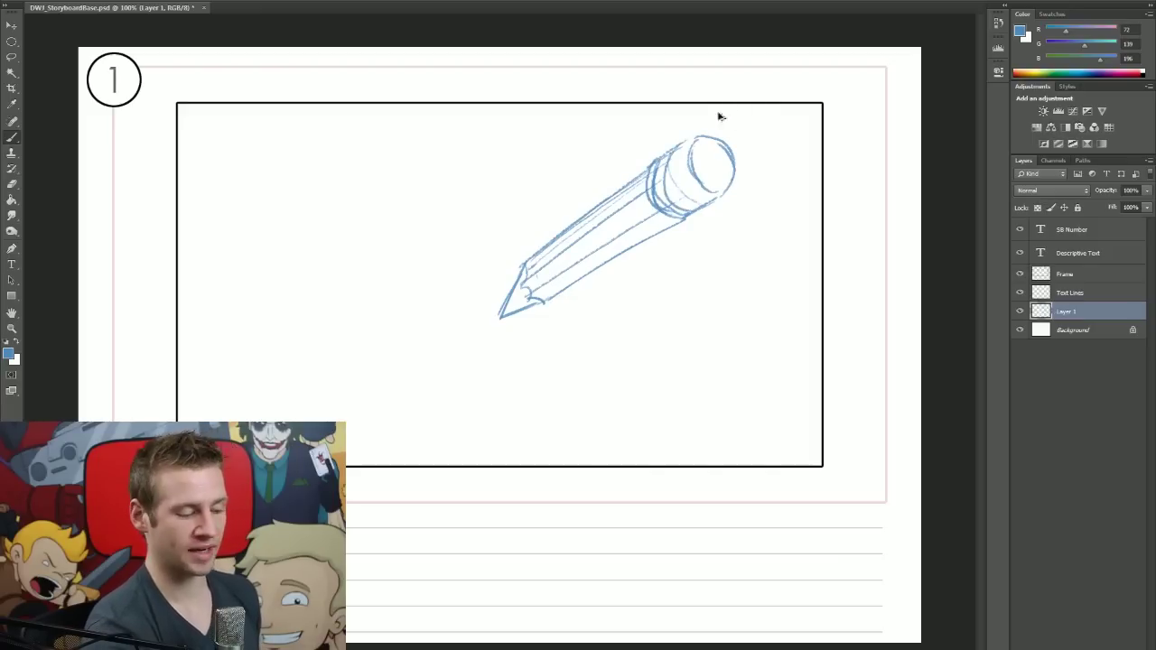
# Erase the messy metal-band strokes, sharpen the pencil tip, and shift the pencil slightly right.
pyautogui.press('e')
pyautogui.moveTo(672, 157)
pyautogui.mouseDown()
pyautogui.moveTo(673, 201)
pyautogui.moveTo(693, 201)
pyautogui.moveTo(670, 197)
pyautogui.moveTo(690, 208)
pyautogui.mouseUp()
pyautogui.press('b')
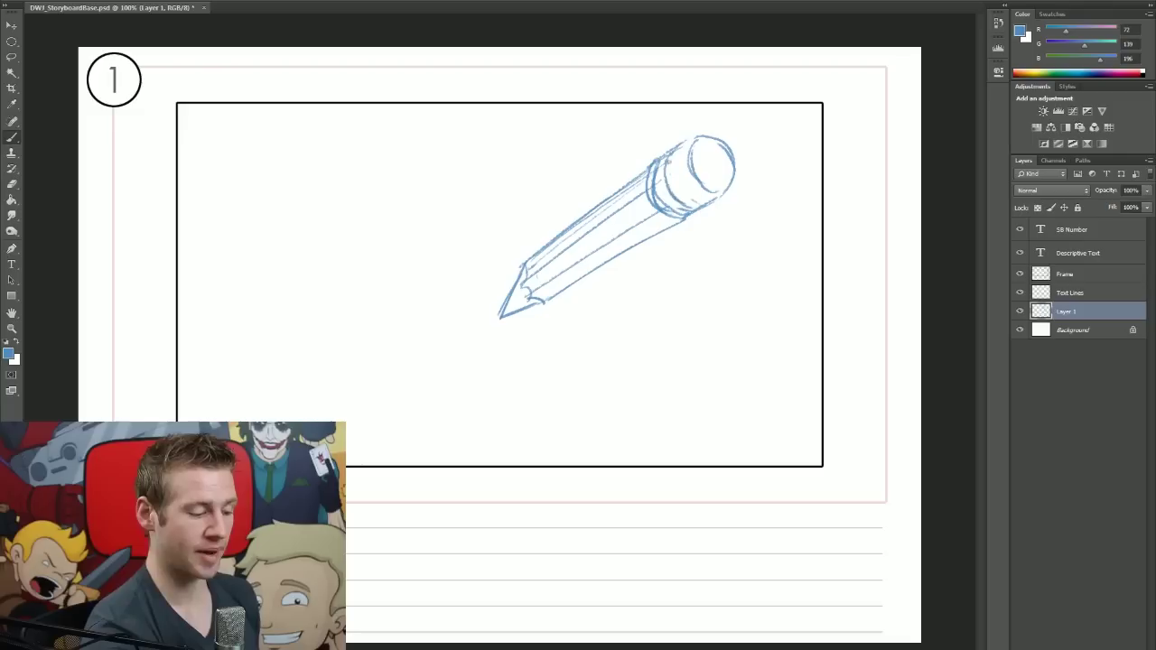
pyautogui.moveTo(521, 264)
pyautogui.mouseDown()
pyautogui.moveTo(494, 316)
pyautogui.moveTo(540, 301)
pyautogui.mouseUp()
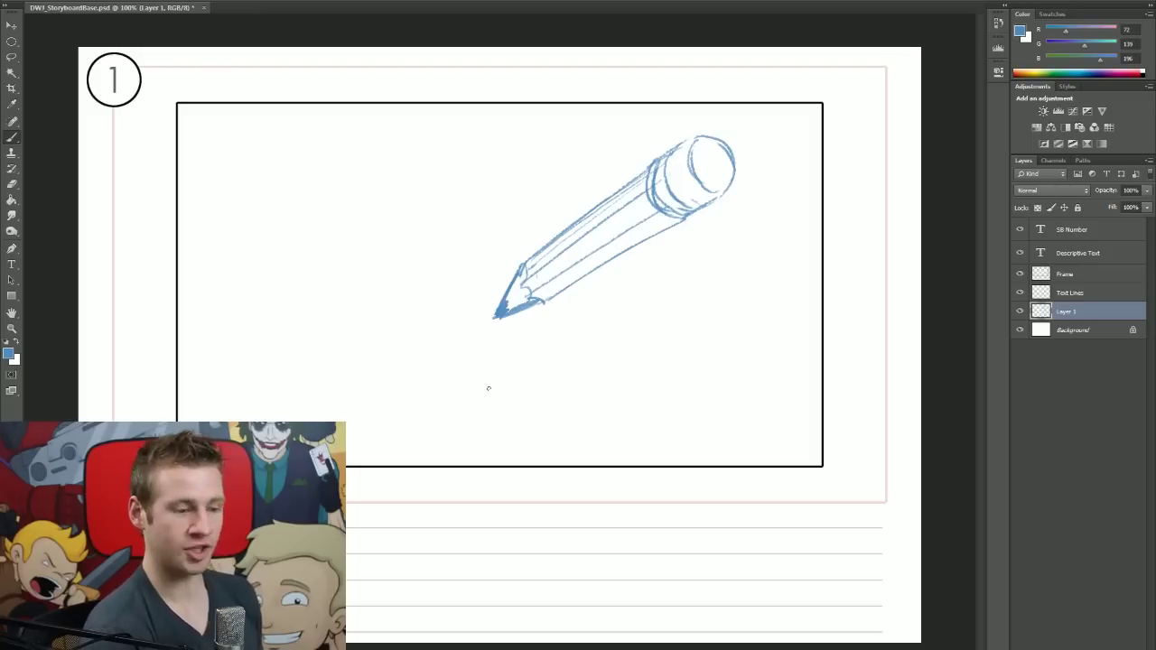
pyautogui.press('v')
pyautogui.moveTo(631, 271); pyautogui.dragTo(662, 268)
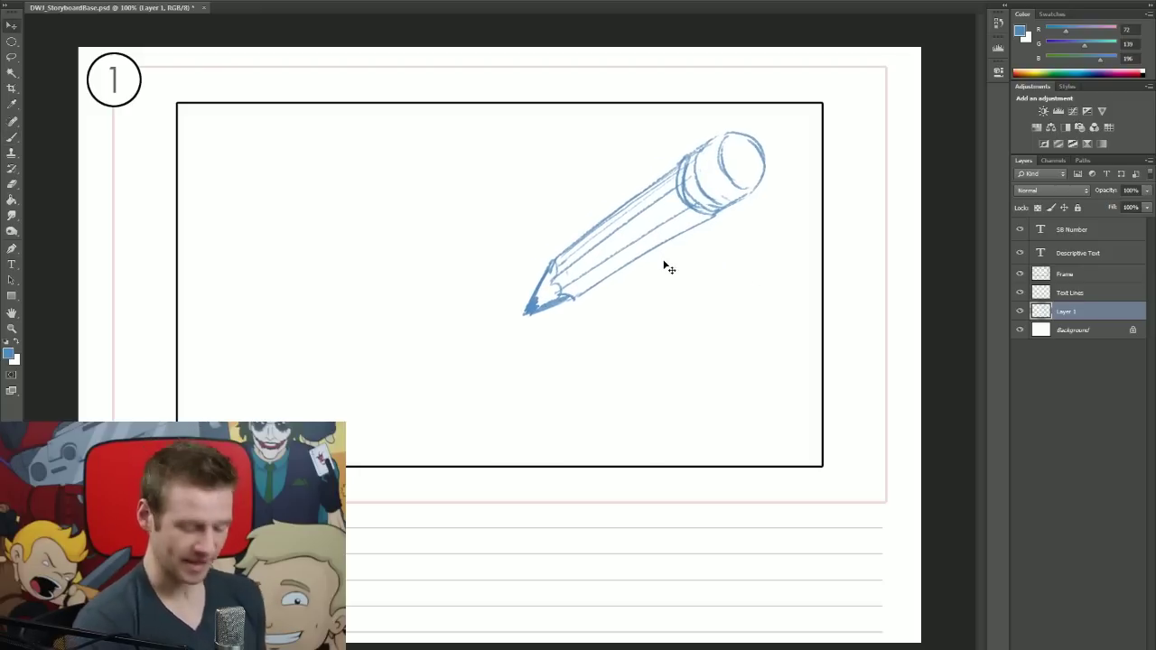
# Draw a long curved motion arrow sweeping down toward the pencil tip.
pyautogui.press('b')
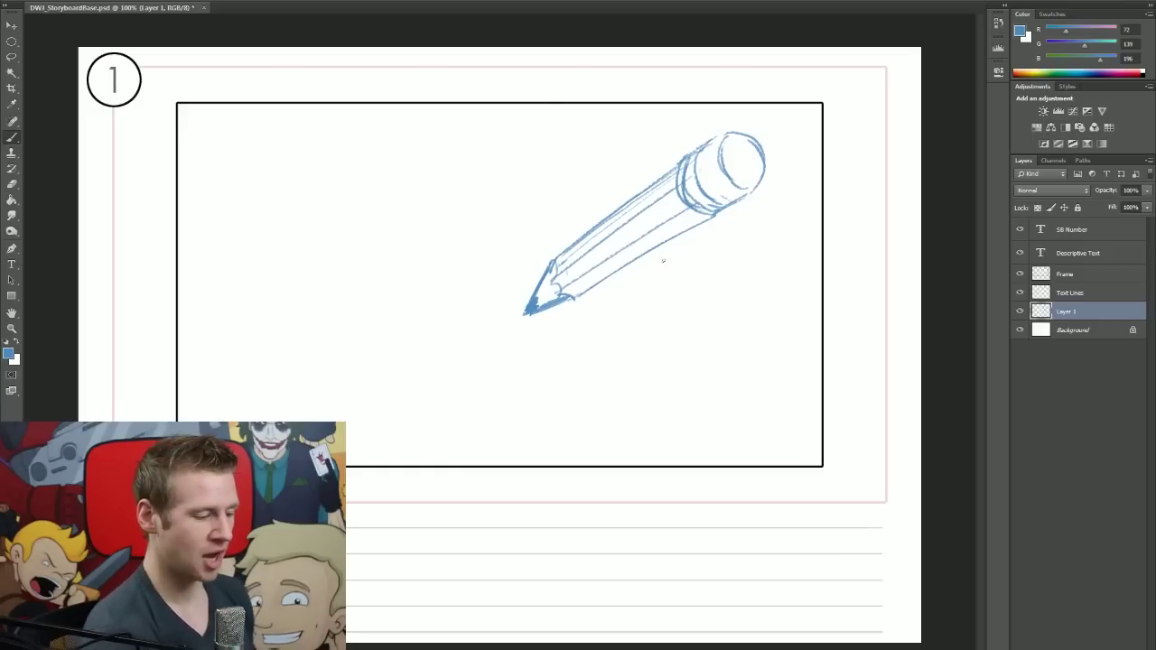
pyautogui.moveTo(564, 66)
pyautogui.mouseDown()
pyautogui.moveTo(548, 216)
pyautogui.moveTo(527, 210)
pyautogui.moveTo(567, 228)
pyautogui.mouseUp()
pyautogui.moveTo(656, 74); pyautogui.dragTo(552, 211)
pyautogui.hotkey('ctrl', 'z')
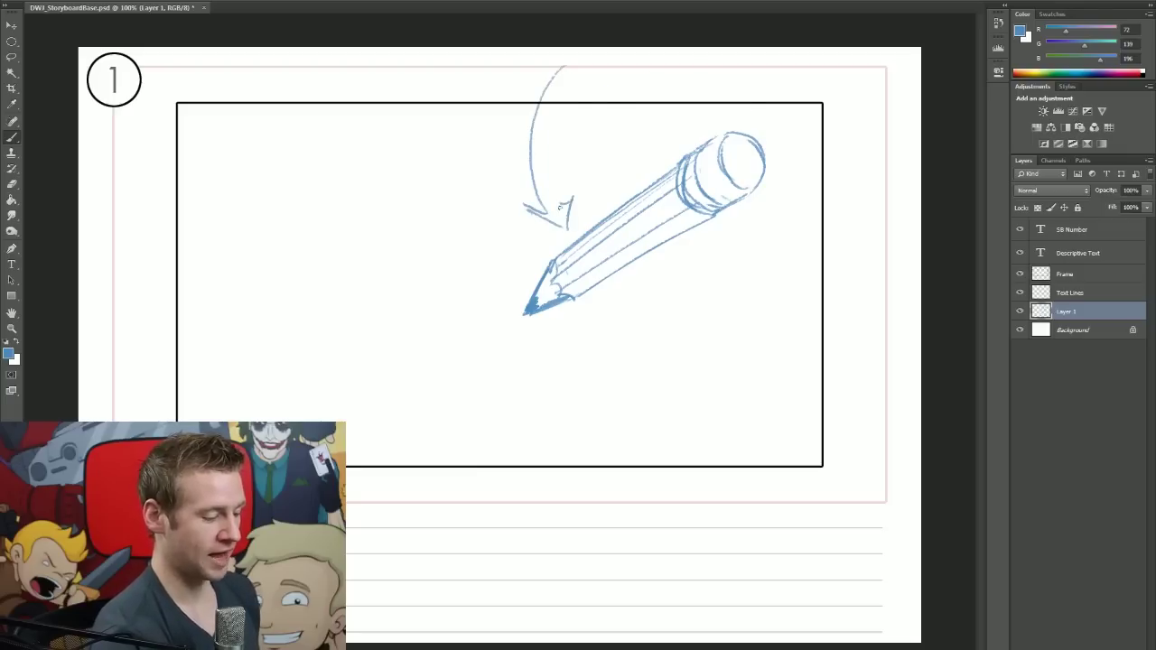
pyautogui.moveTo(717, 79); pyautogui.dragTo(569, 215)
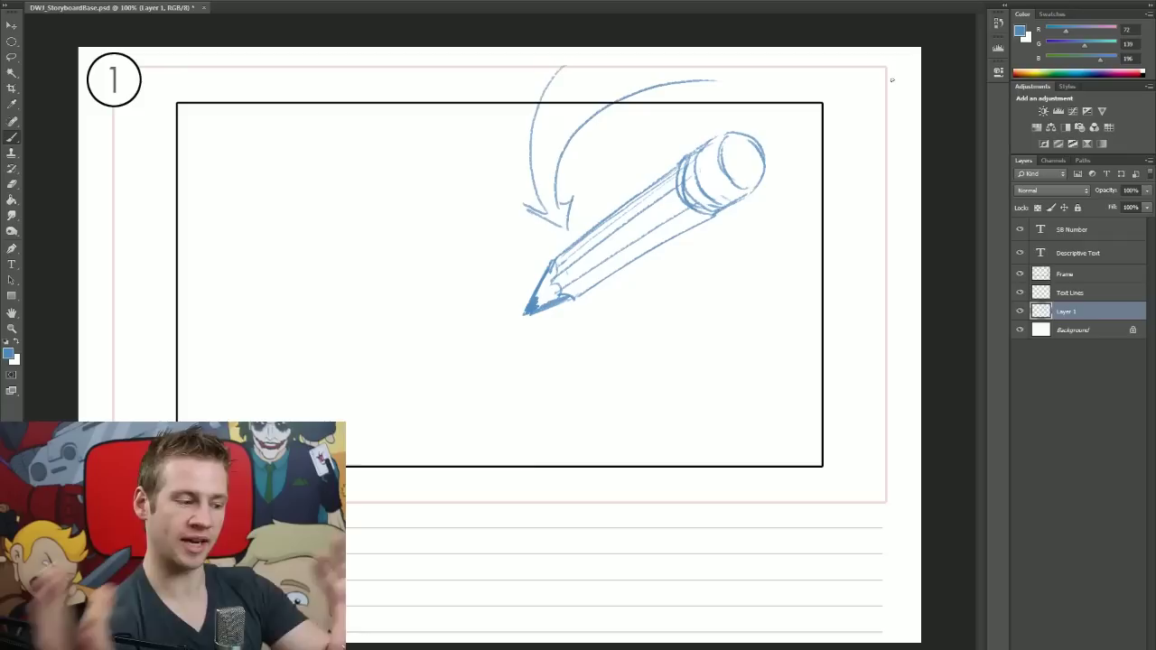
# Lasso the pencil and Free Transform it, pulling its top end inward.
pyautogui.press('l')
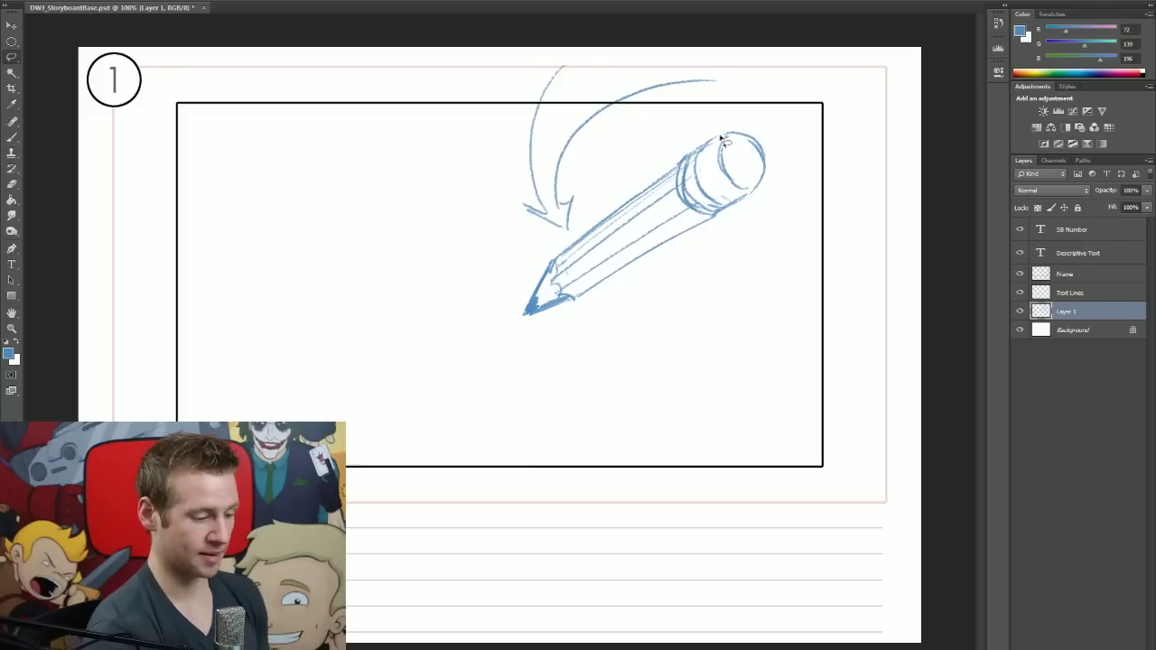
pyautogui.moveTo(724, 120)
pyautogui.mouseDown()
pyautogui.moveTo(587, 227)
pyautogui.moveTo(773, 253)
pyautogui.moveTo(727, 120)
pyautogui.mouseUp()
pyautogui.rightClick(741, 186)
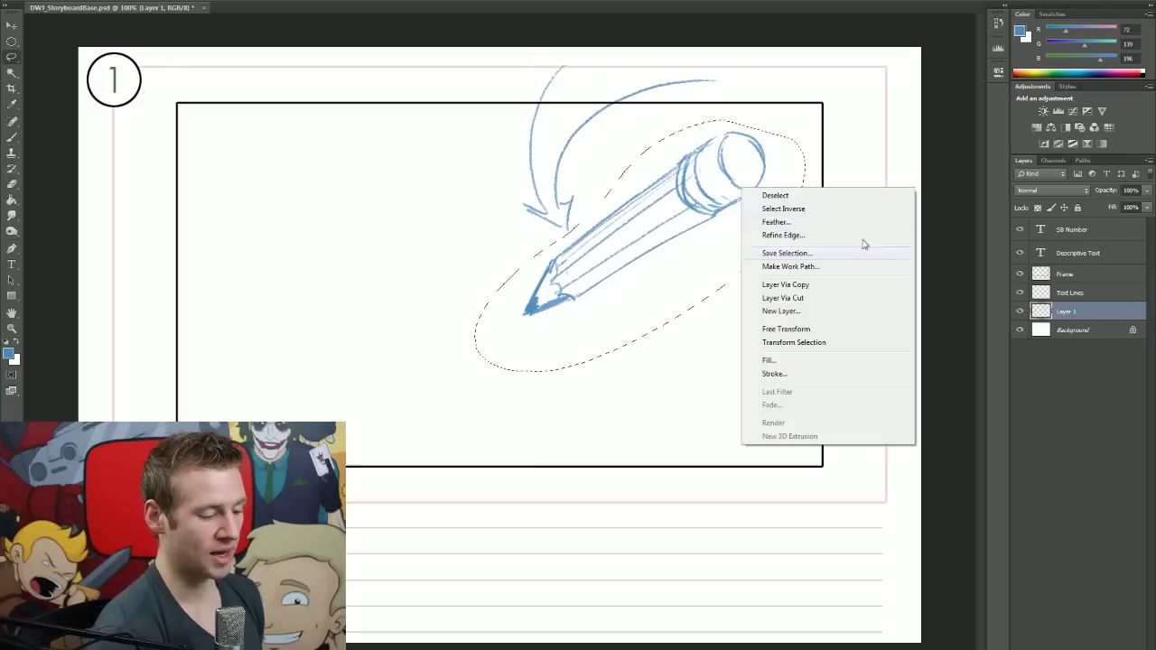
pyautogui.click(854, 328)
pyautogui.moveTo(807, 117); pyautogui.dragTo(728, 202)
pyautogui.press('Return')
pyautogui.hotkey('ctrl', 'd')
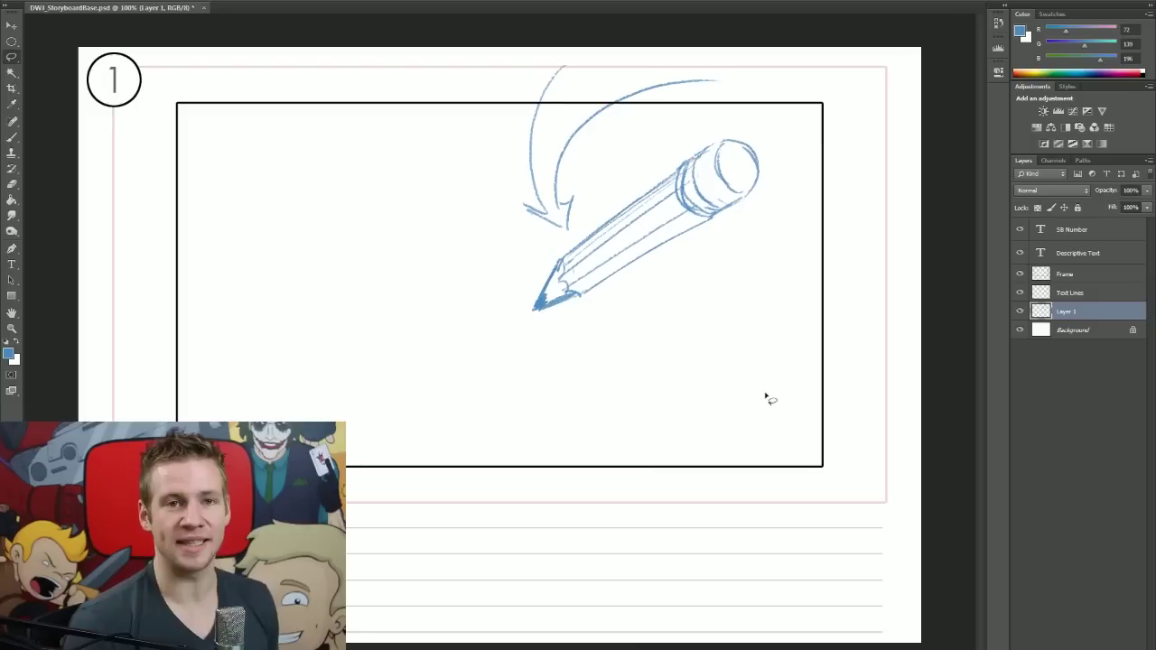
pyautogui.press('v')
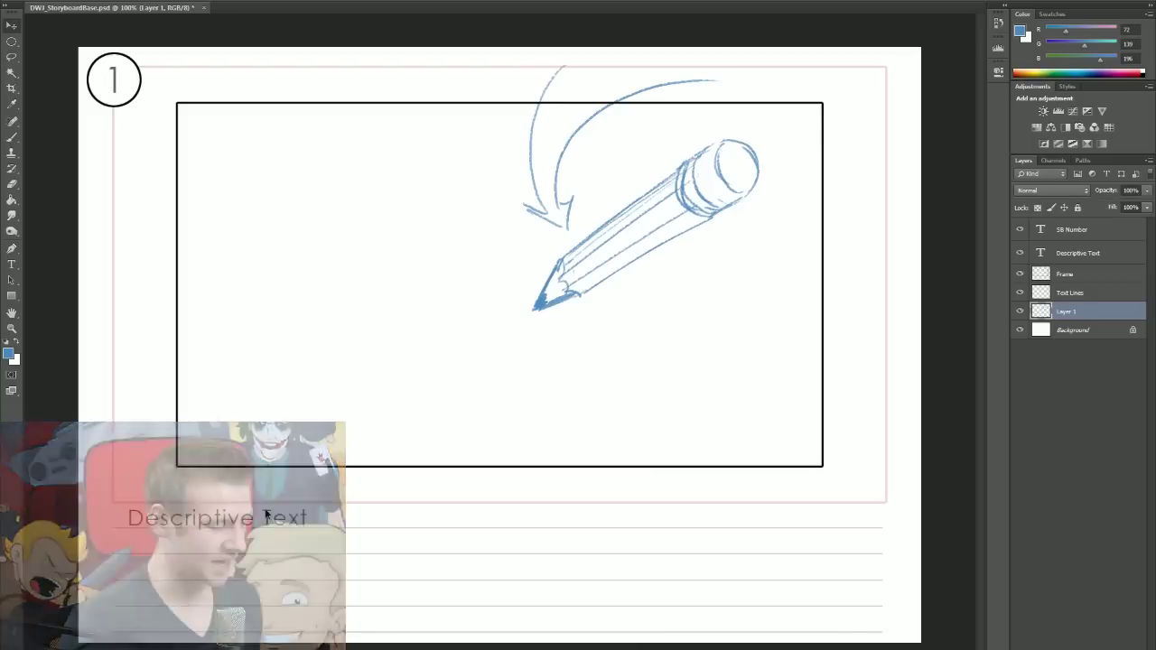
# Type 'Pencil appears on screen' over the caption placeholder, then group Layer 1 with Ctrl+G.
pyautogui.press('t')
pyautogui.click(287, 518)
pyautogui.moveTo(308, 521); pyautogui.dragTo(183, 522)
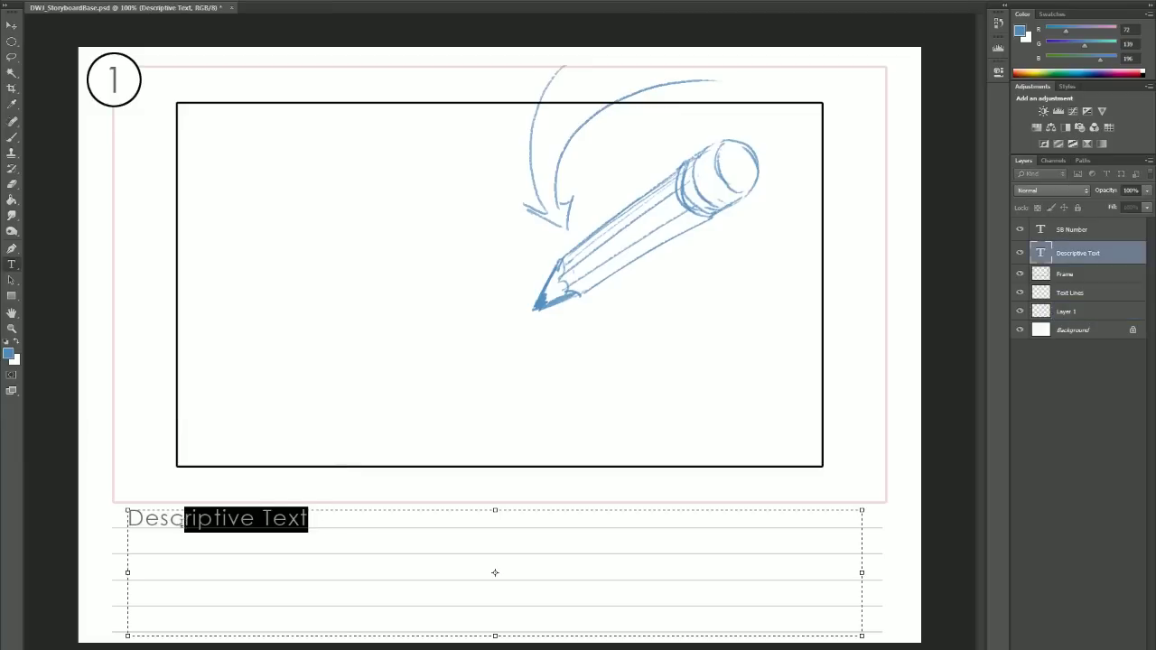
pyautogui.write('Pencil')
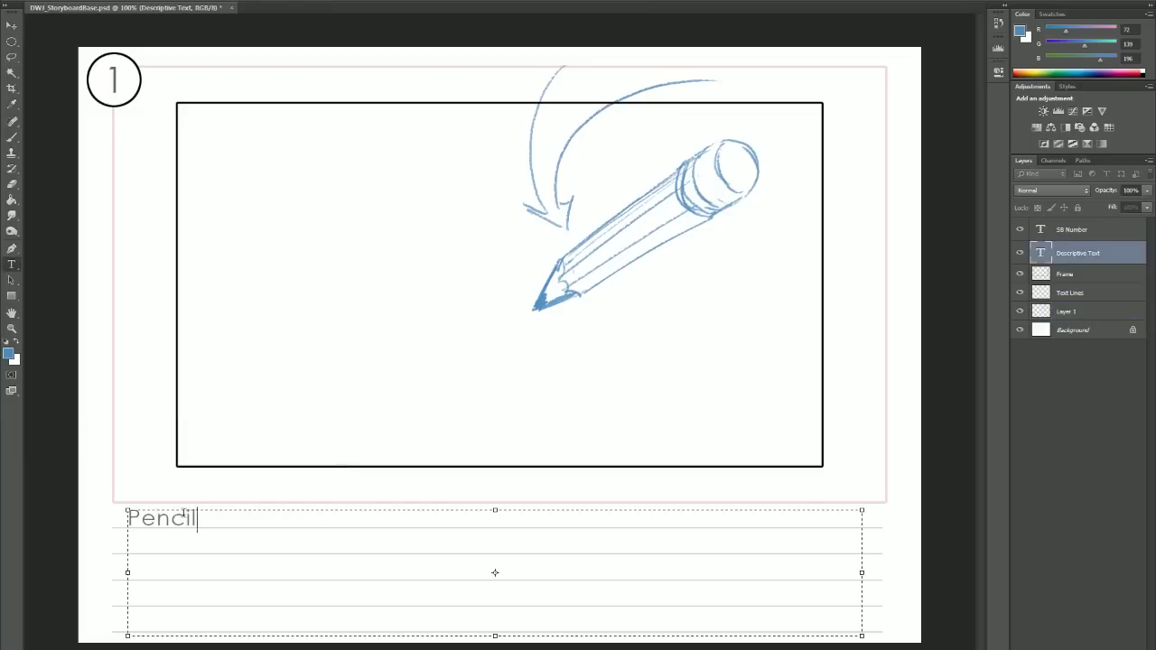
pyautogui.write(' appears on screen')
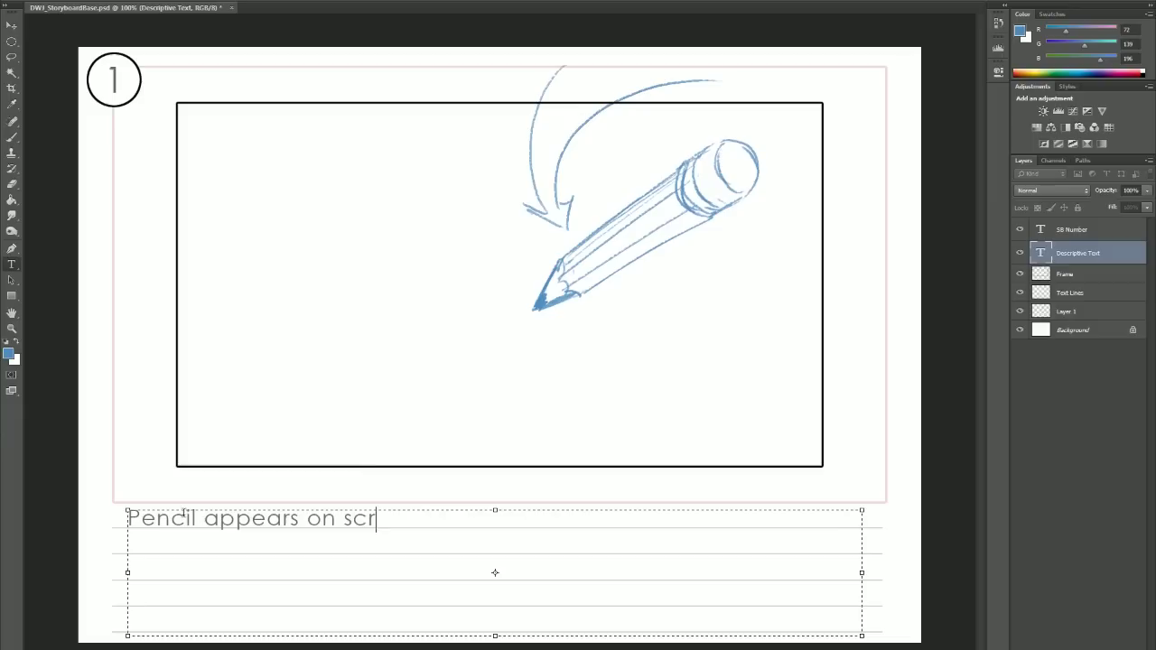
pyautogui.click(13, 26)
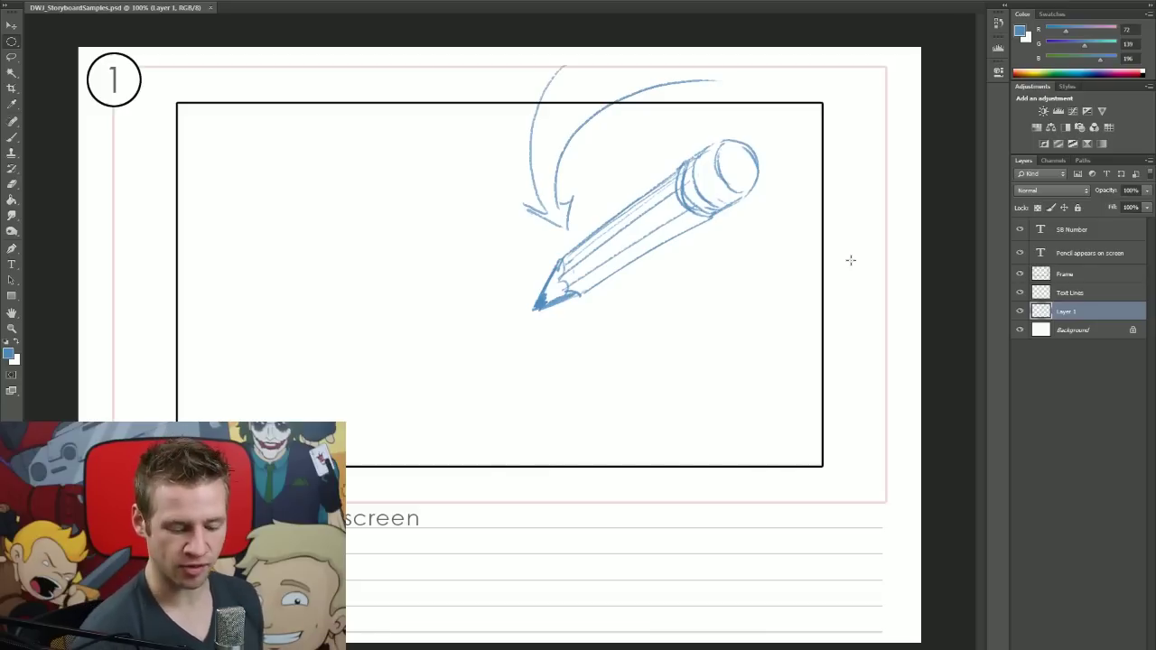
pyautogui.hotkey('ctrl', 'g')
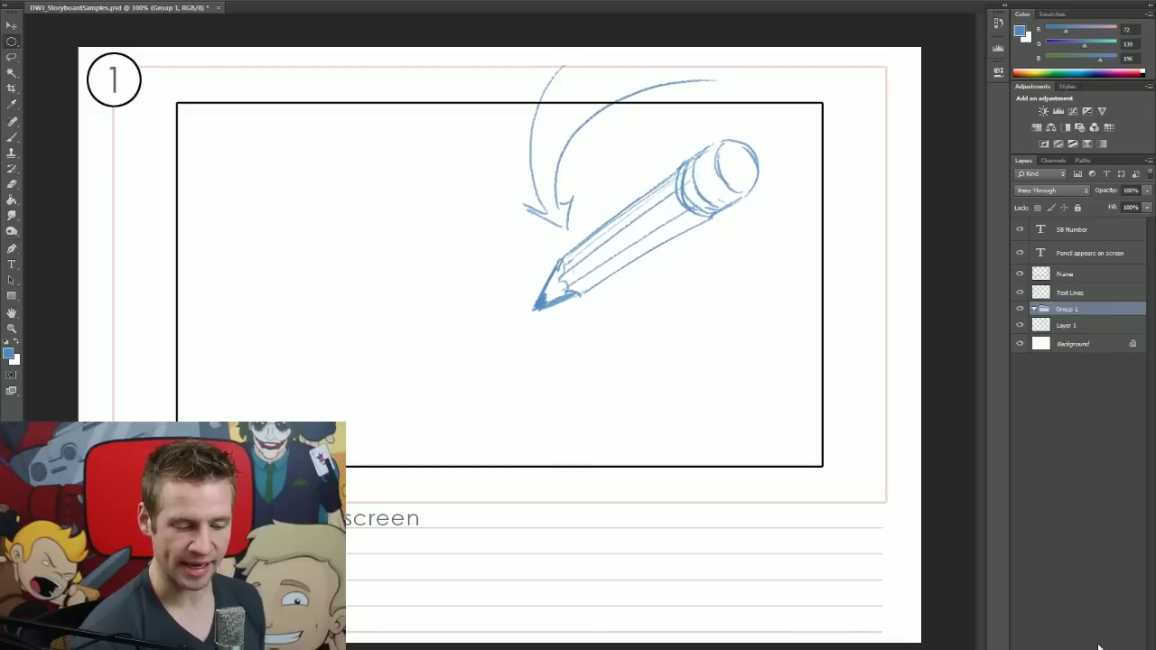
pyautogui.doubleClick(1067, 309)
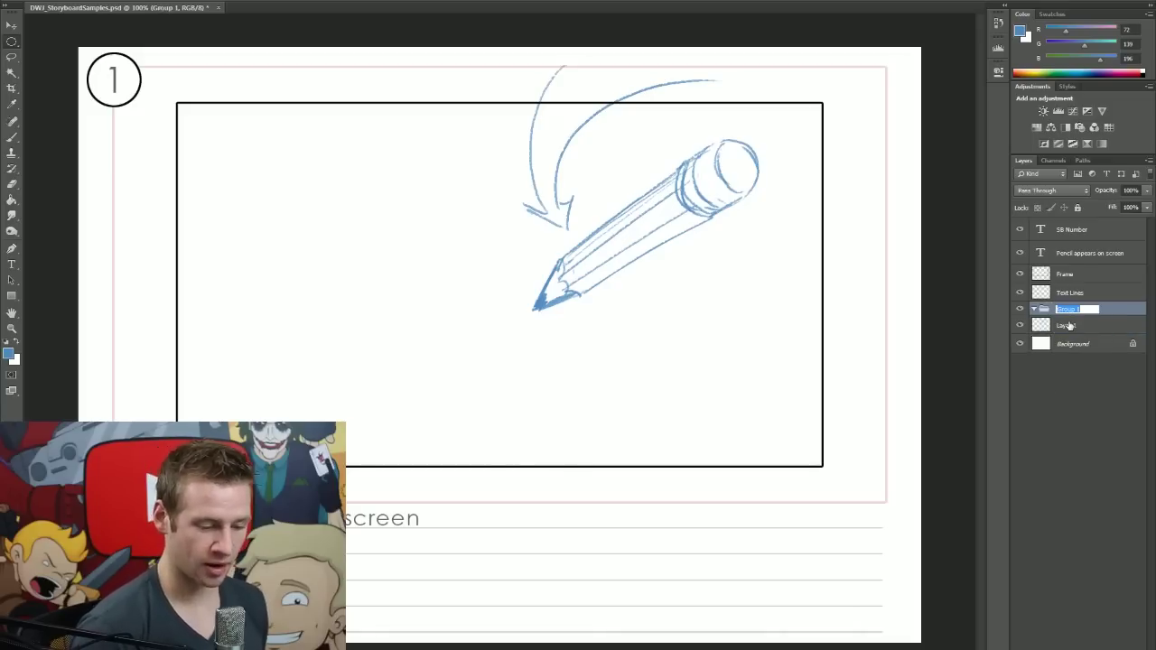
# Name the group '1', collapse it, and toggle its visibility to check its contents.
pyautogui.write('1')
pyautogui.press('Return')
pyautogui.click(1064, 327)
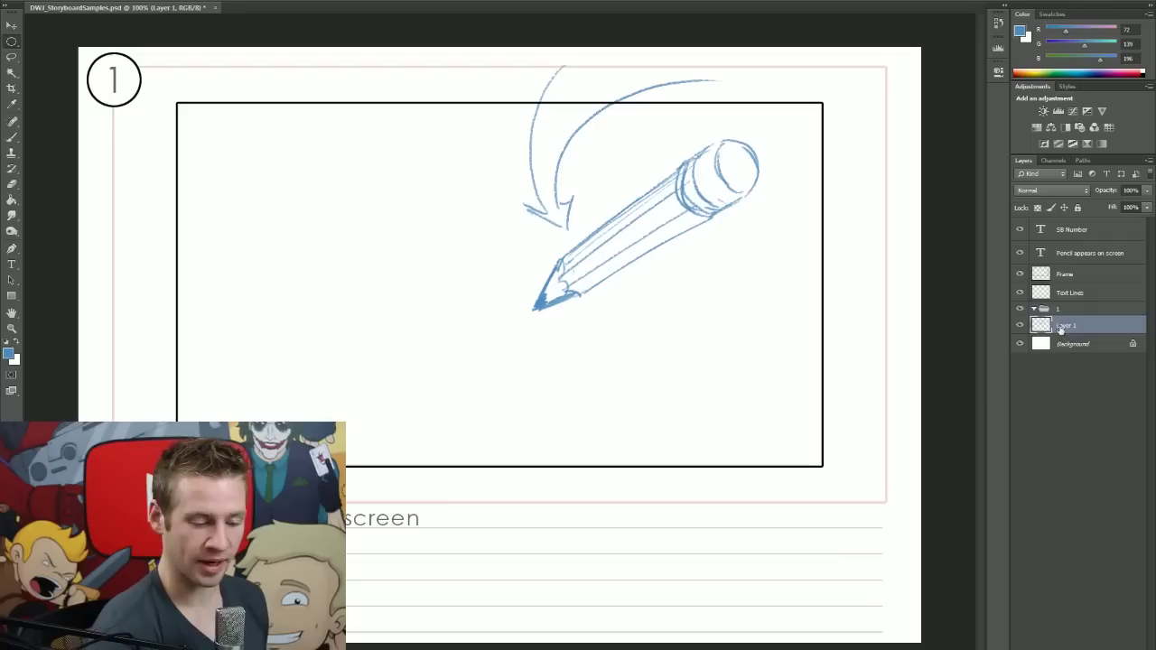
pyautogui.click(1070, 309)
pyautogui.click(1033, 308)
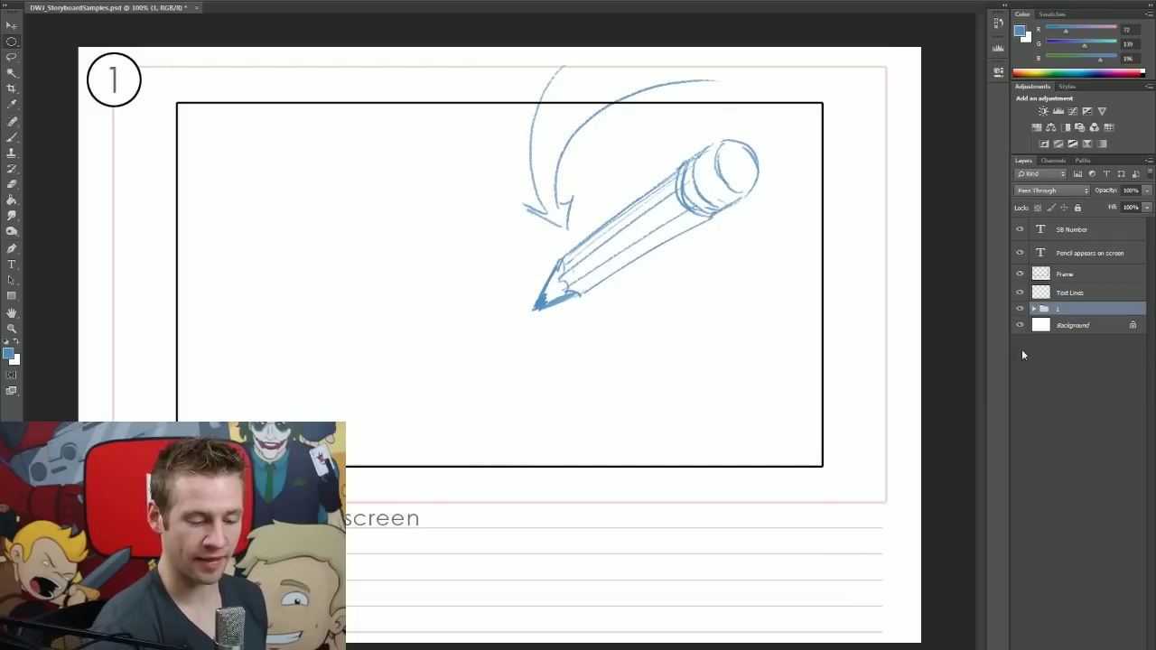
pyautogui.click(1020, 309)
pyautogui.click(1020, 310)
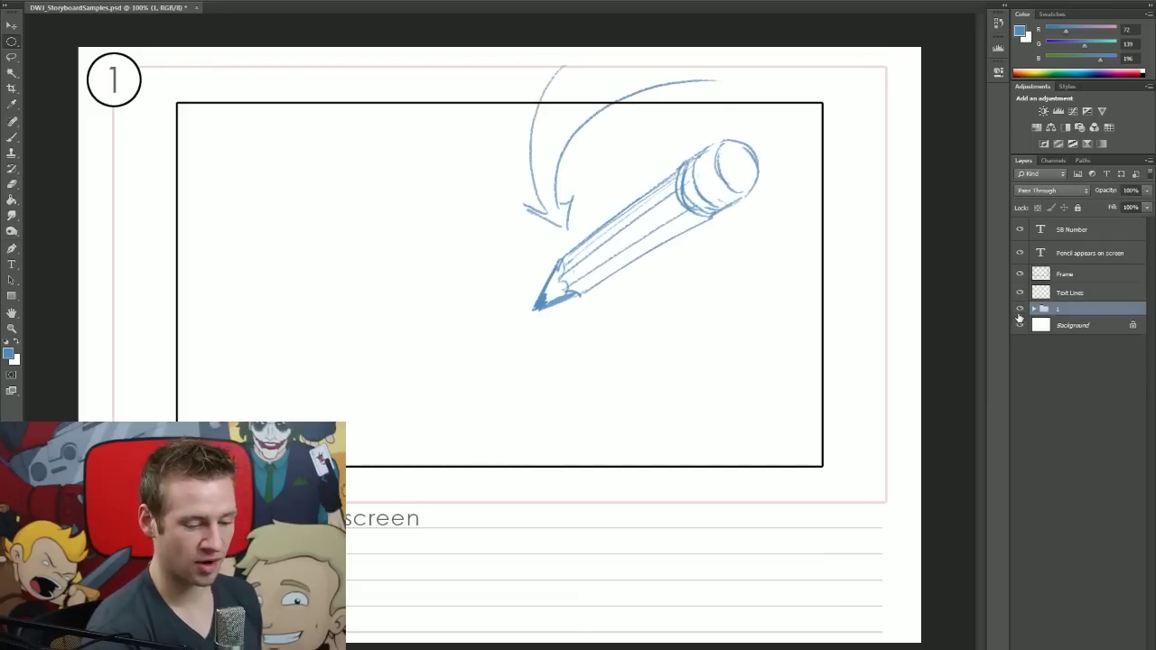
pyautogui.click(1019, 310)
pyautogui.click(1019, 310)
pyautogui.click(1019, 310)
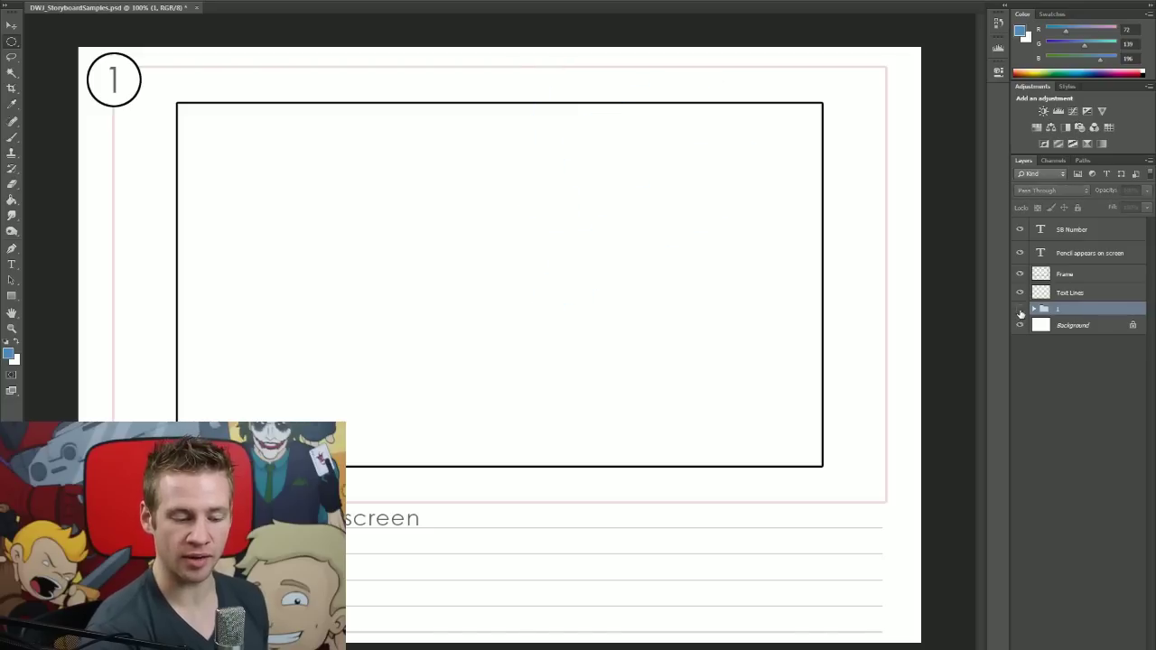
pyautogui.click(1020, 310)
# Move the caption and SB Number layers into group 1 and expand it to verify.
pyautogui.click(1067, 257)
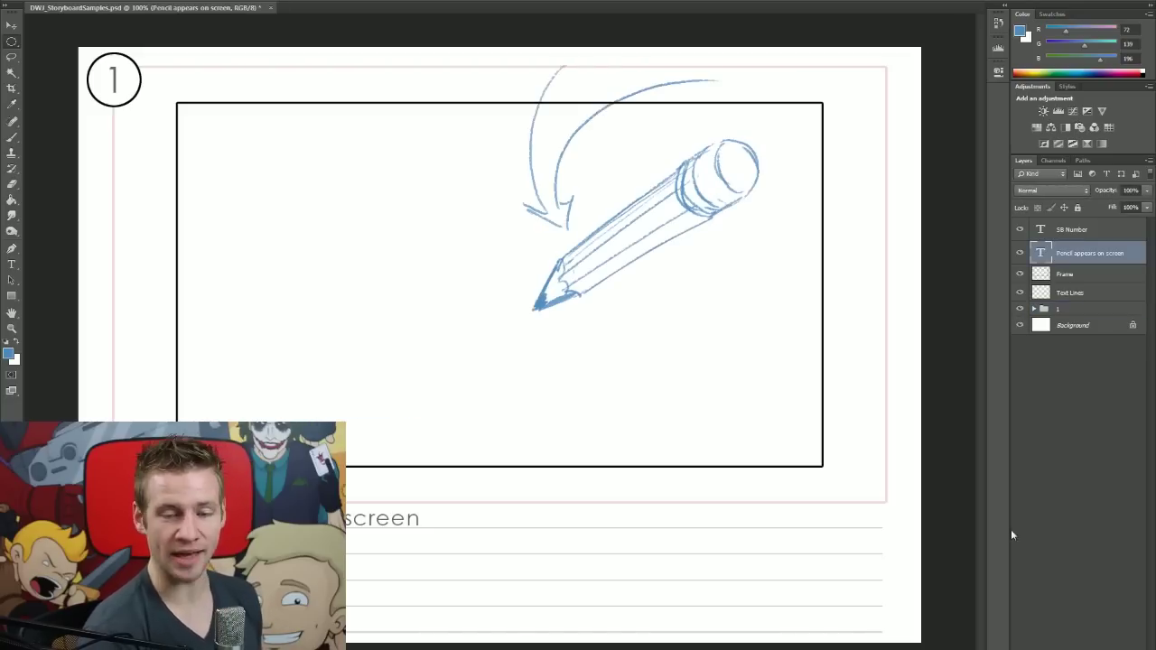
pyautogui.keyDown('shift'); pyautogui.click(1073, 235); pyautogui.keyUp('shift')
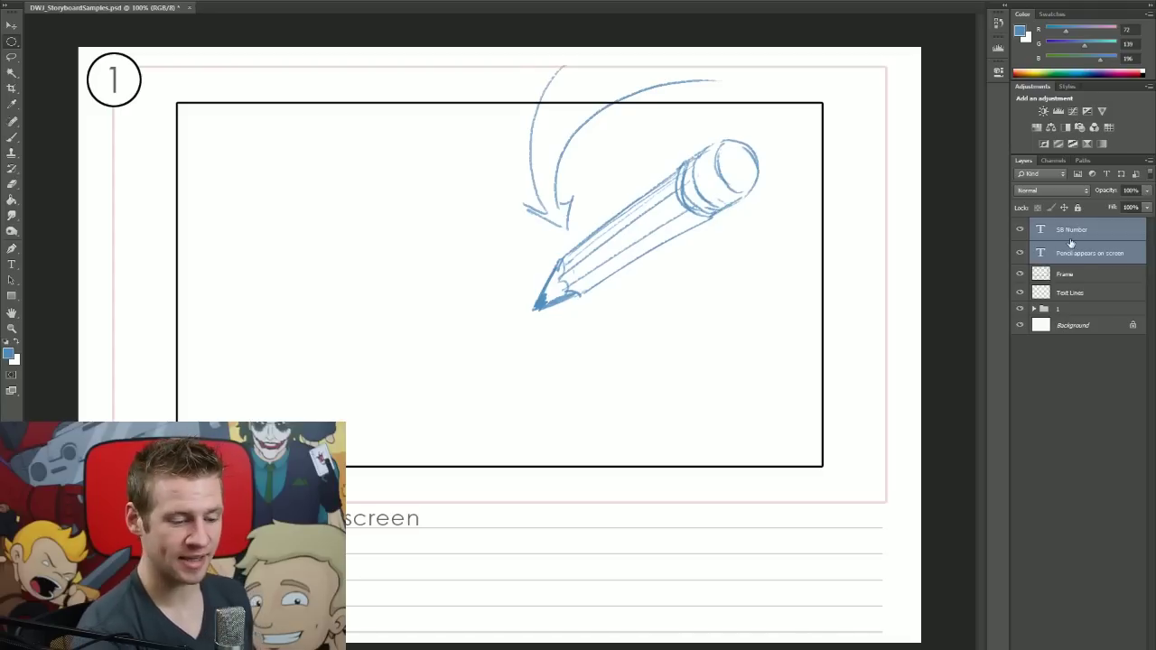
pyautogui.moveTo(1070, 242); pyautogui.dragTo(1059, 310)
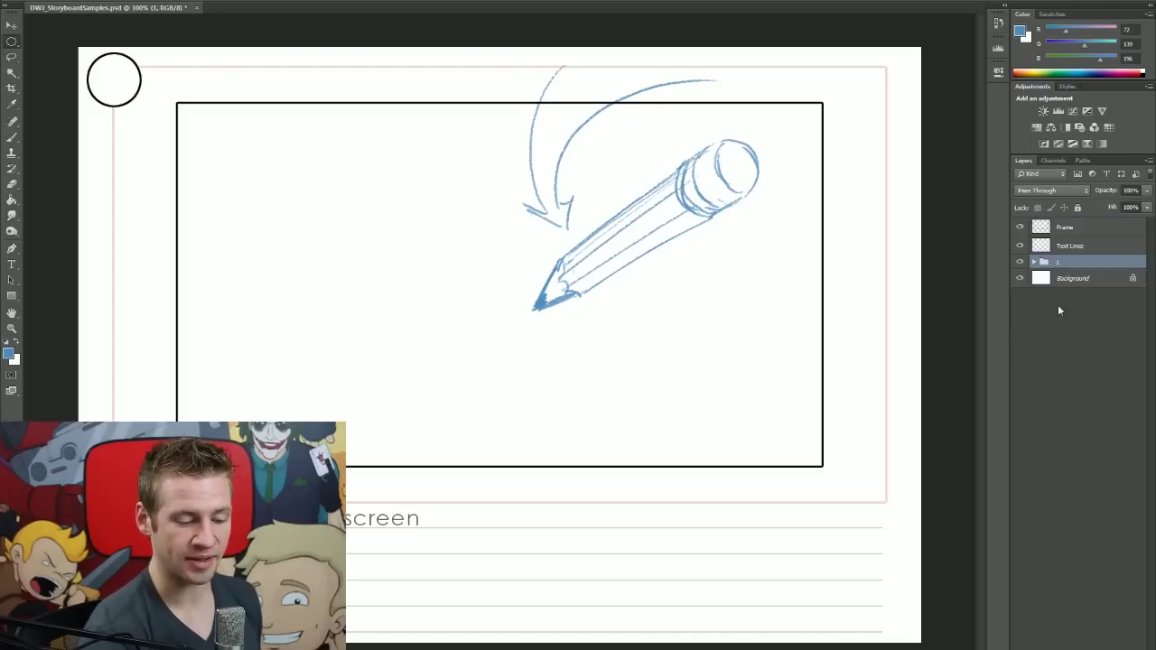
pyautogui.click(1020, 263)
pyautogui.click(1019, 263)
pyautogui.click(1020, 263)
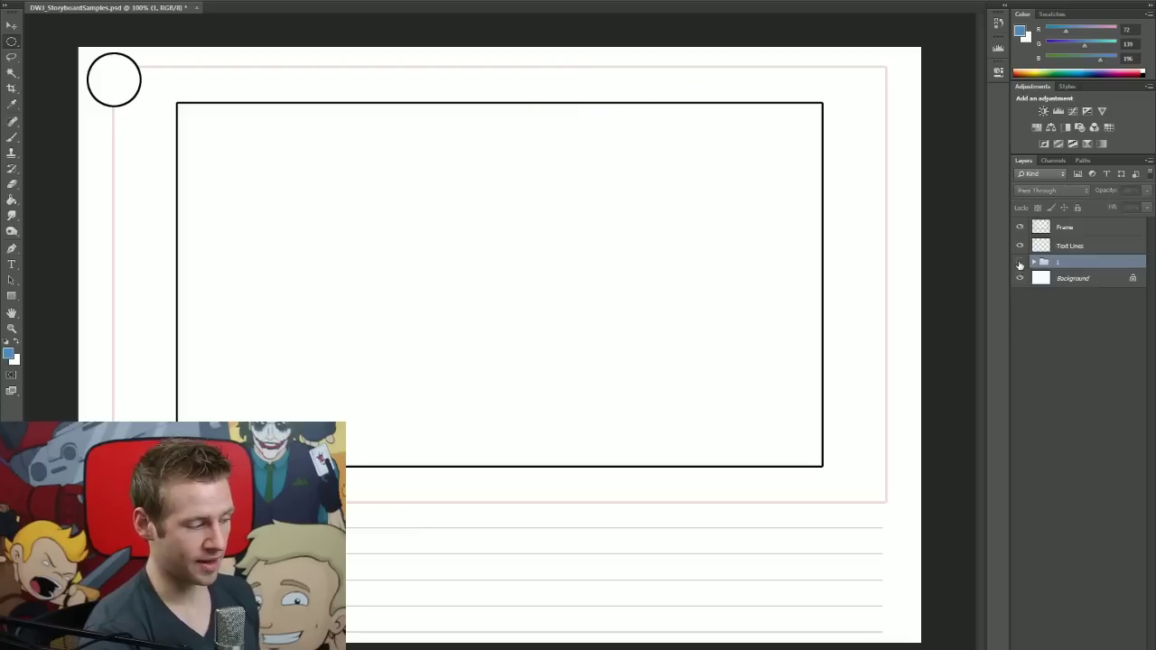
pyautogui.click(1019, 263)
pyautogui.click(1034, 262)
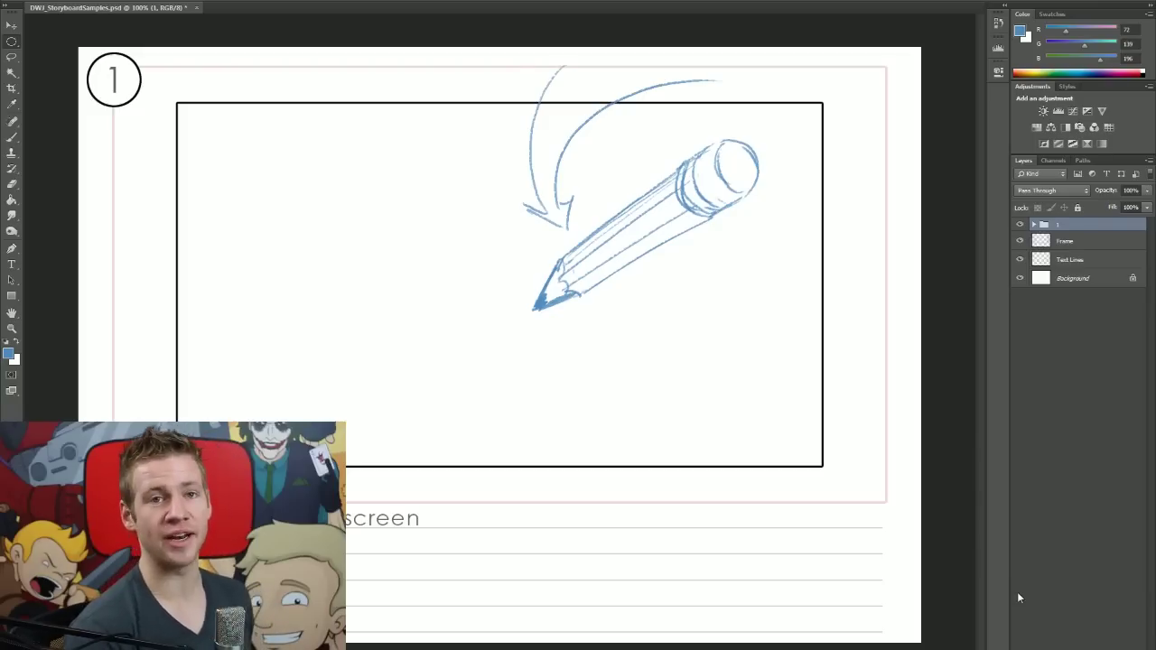
# Duplicate group 1 as a group named 2, hide the original, and expand the copy.
pyautogui.rightClick(1110, 229)
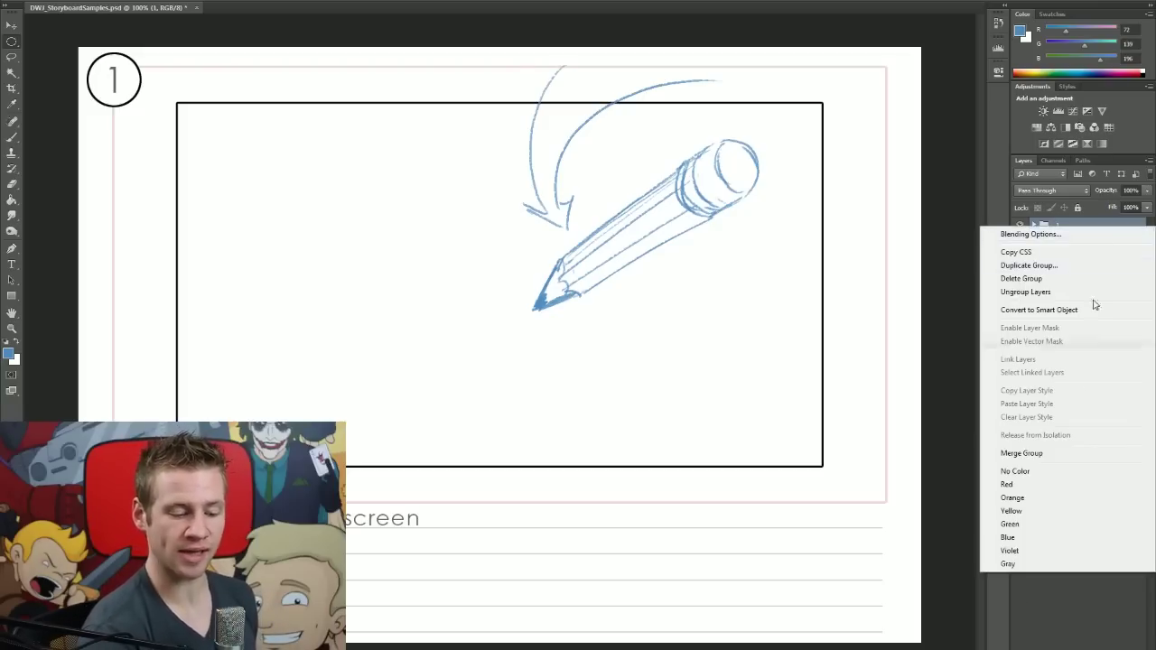
pyautogui.click(1050, 268)
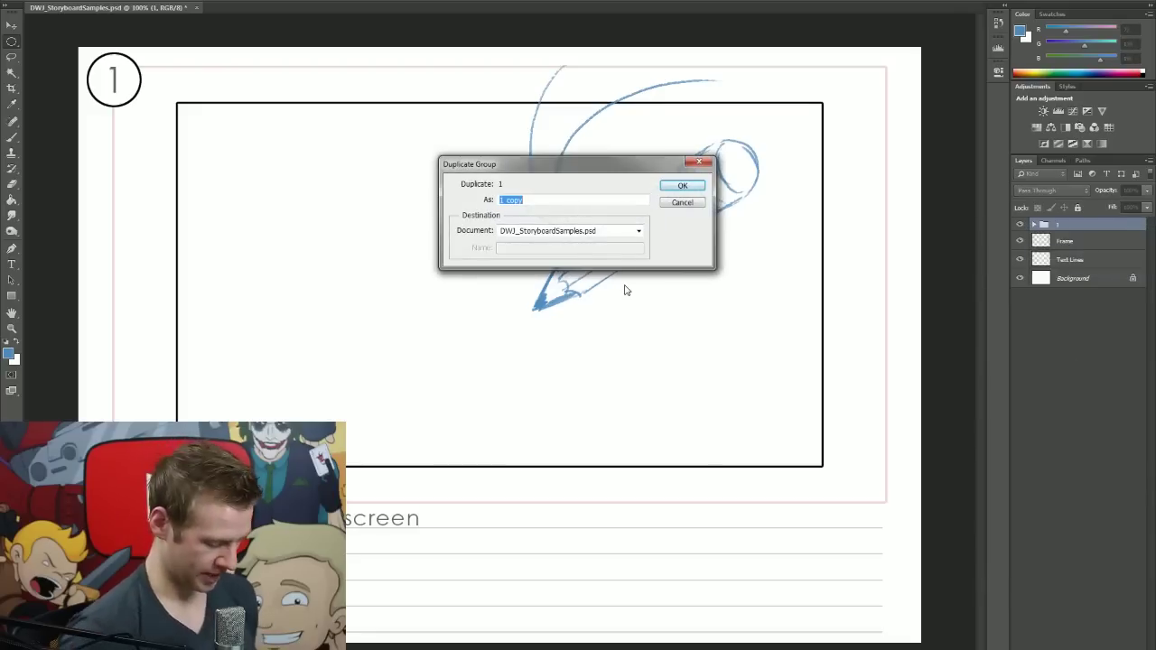
pyautogui.write('2')
pyautogui.press('Return')
pyautogui.click(1020, 237)
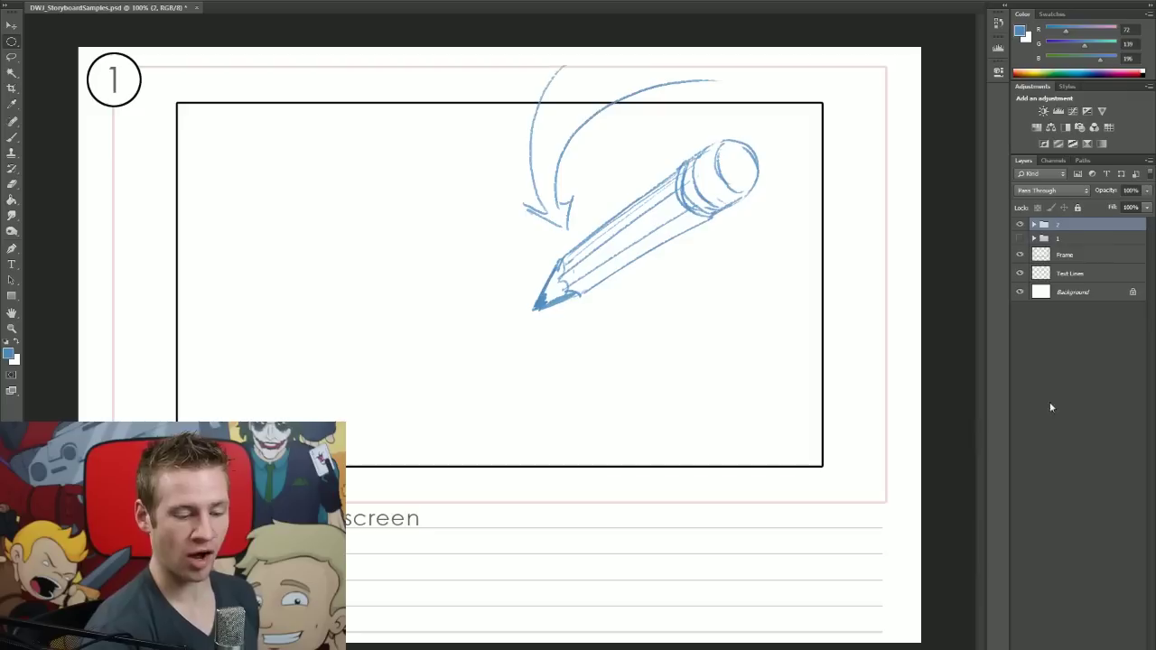
pyautogui.click(1034, 224)
# Change group 2's frame number to 2 and ready the Brush on its empty sketch layer.
pyautogui.click(1077, 287)
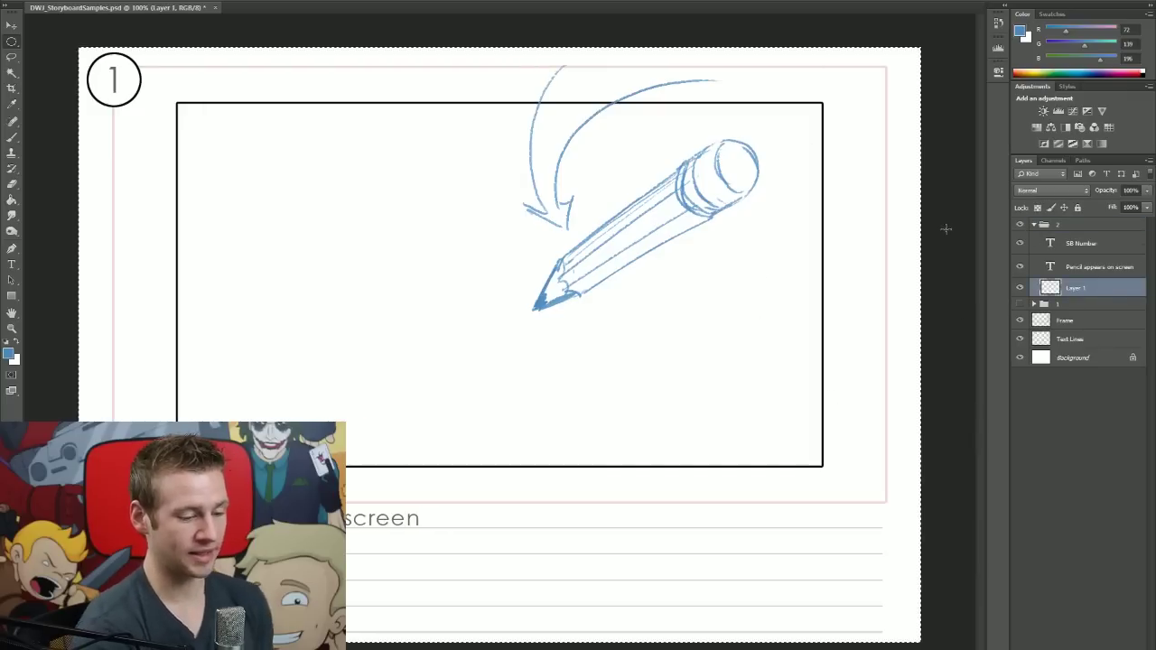
pyautogui.doubleClick(1049, 243)
pyautogui.write('2')
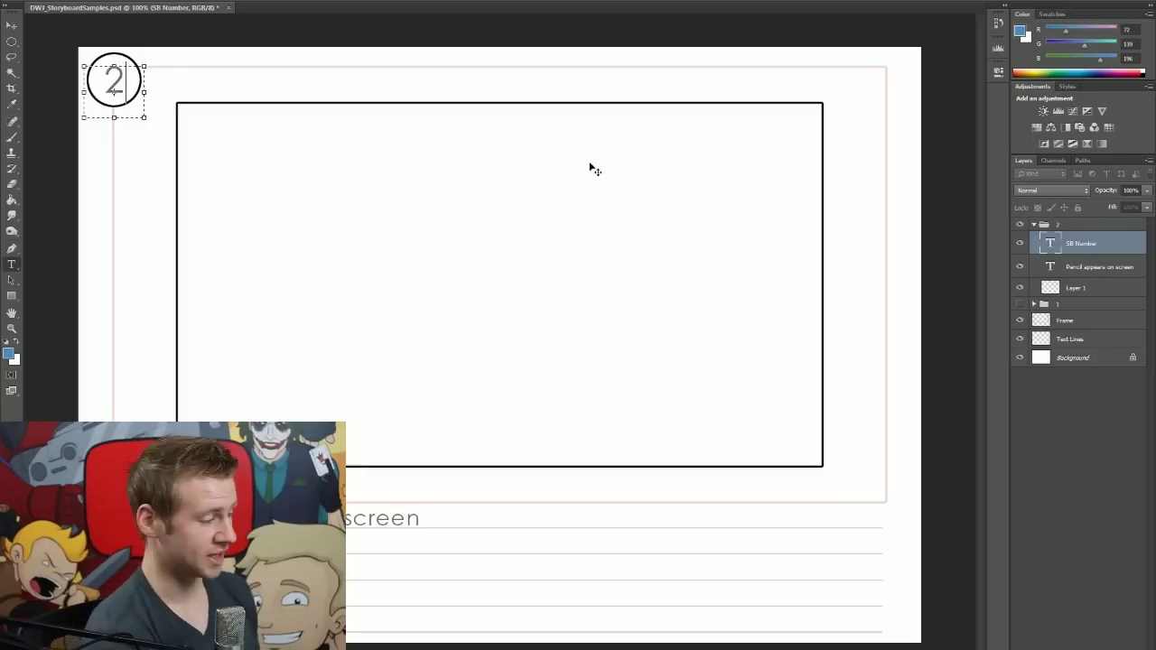
pyautogui.hotkey('ctrl', 'Return')
pyautogui.hotkey('alt', '[')
pyautogui.hotkey('alt', '[')
pyautogui.press('b')
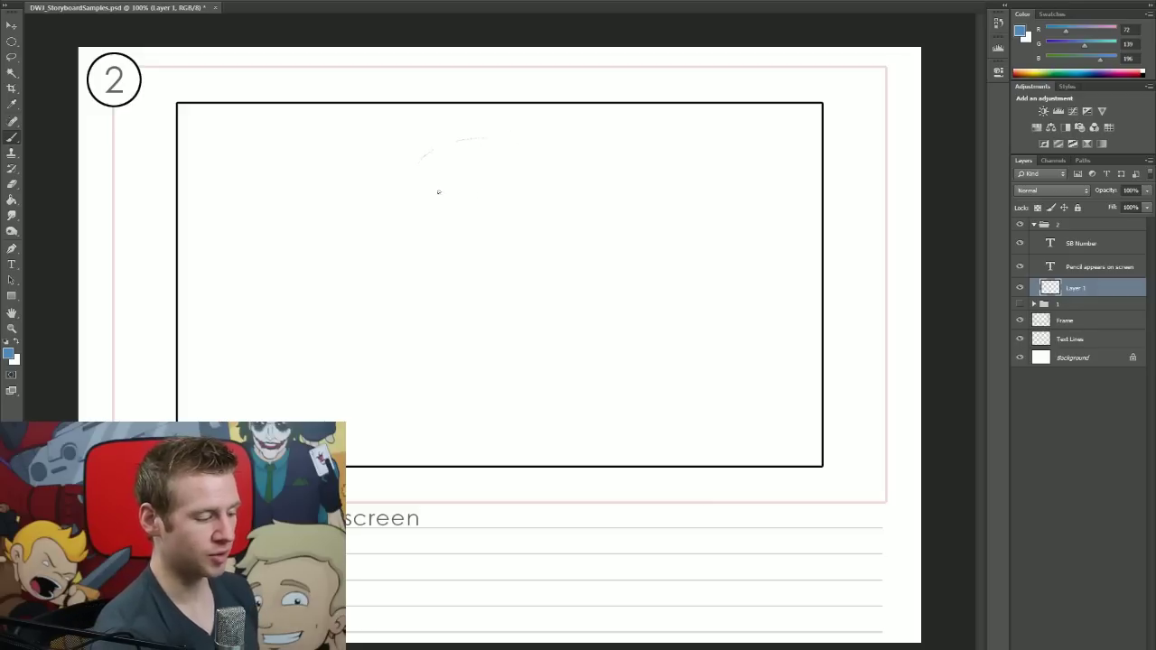
# Sketch the character's large head with cheeks, chin and an eye line in blue.
pyautogui.moveTo(539, 239); pyautogui.dragTo(497, 248)
pyautogui.moveTo(443, 165)
pyautogui.mouseDown()
pyautogui.moveTo(452, 260)
pyautogui.moveTo(466, 305)
pyautogui.mouseUp()
pyautogui.moveTo(518, 276); pyautogui.dragTo(476, 296)
pyautogui.moveTo(558, 204); pyautogui.dragTo(540, 268)
pyautogui.moveTo(551, 219); pyautogui.dragTo(537, 268)
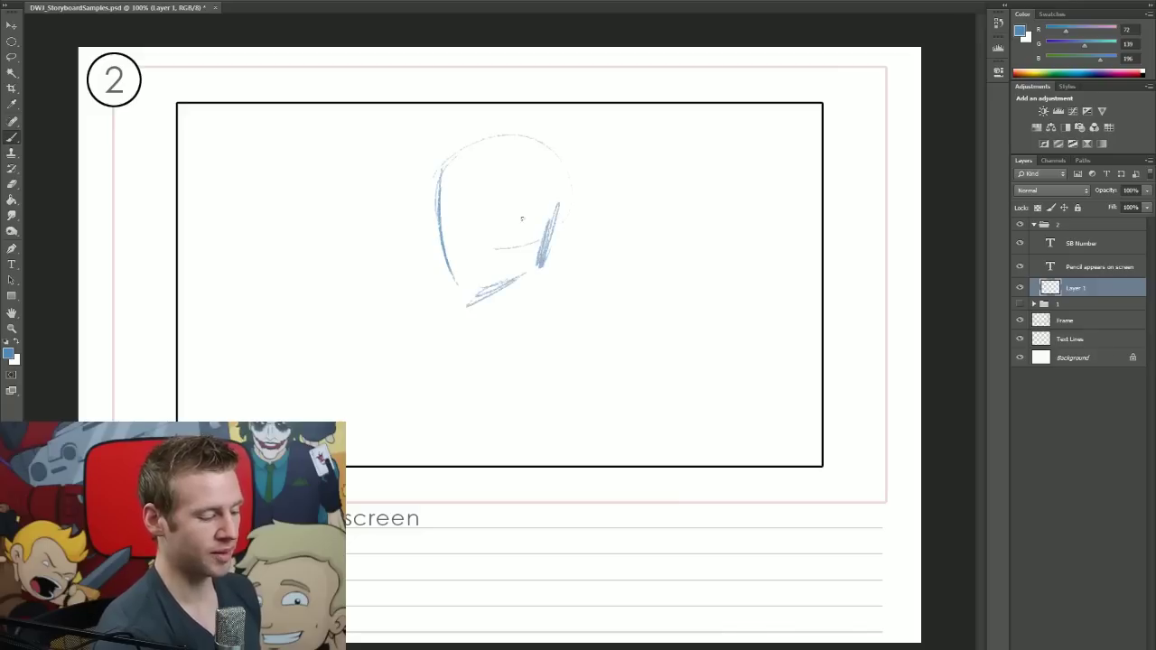
pyautogui.moveTo(443, 219); pyautogui.dragTo(467, 307)
pyautogui.moveTo(453, 157); pyautogui.dragTo(466, 298)
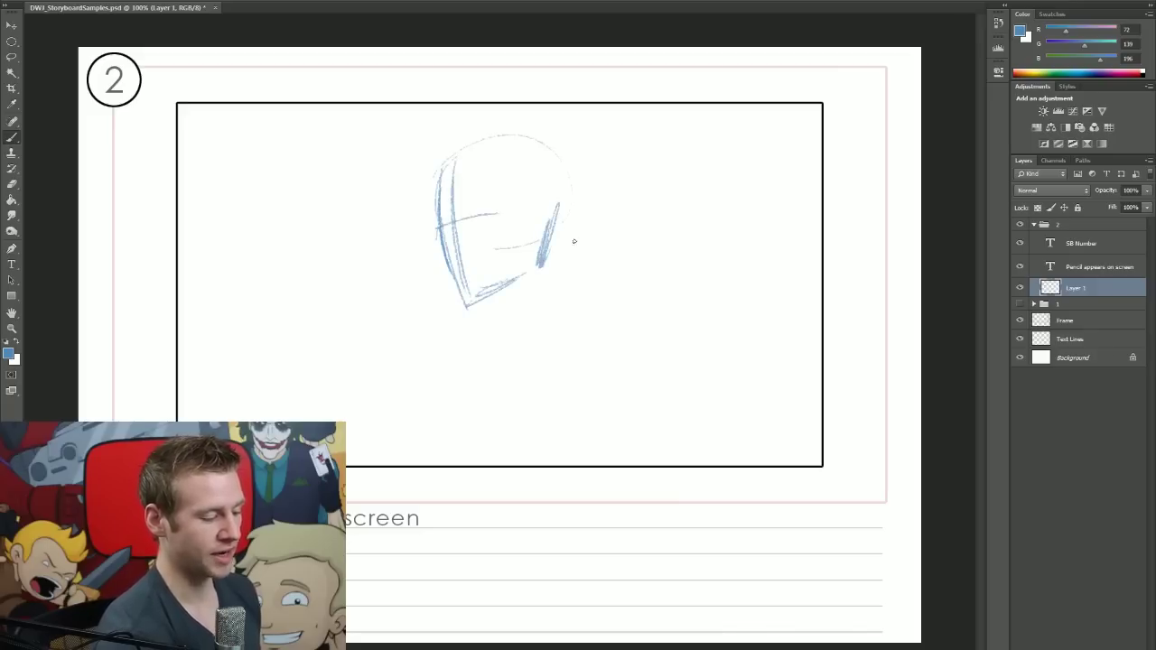
pyautogui.moveTo(439, 222); pyautogui.dragTo(524, 215)
pyautogui.moveTo(555, 267)
pyautogui.mouseDown()
pyautogui.moveTo(616, 276)
pyautogui.moveTo(588, 273)
pyautogui.moveTo(601, 273)
pyautogui.moveTo(583, 294)
pyautogui.moveTo(603, 313)
pyautogui.mouseUp()
# Add the shoulder, raised arm, body line, front hand and legs to the character.
pyautogui.moveTo(594, 273)
pyautogui.mouseDown()
pyautogui.moveTo(618, 299)
pyautogui.moveTo(596, 315)
pyautogui.moveTo(606, 344)
pyautogui.mouseUp()
pyautogui.moveTo(616, 289)
pyautogui.mouseDown()
pyautogui.moveTo(617, 341)
pyautogui.moveTo(625, 329)
pyautogui.mouseUp()
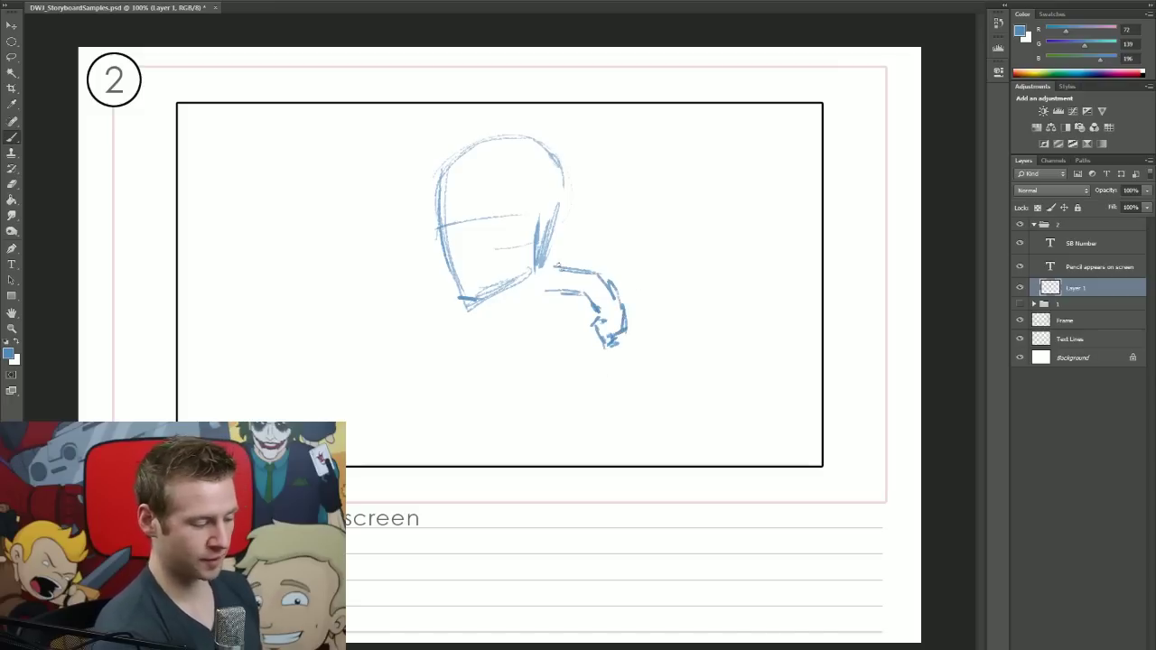
pyautogui.moveTo(557, 264); pyautogui.dragTo(545, 258)
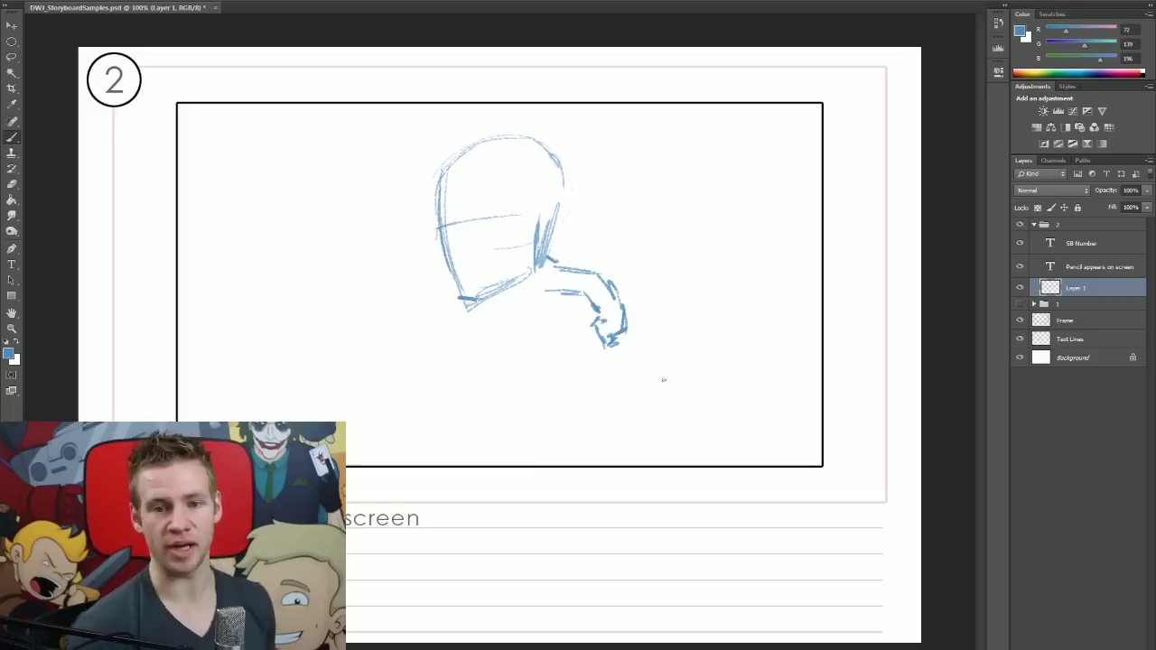
pyautogui.moveTo(526, 280); pyautogui.dragTo(523, 347)
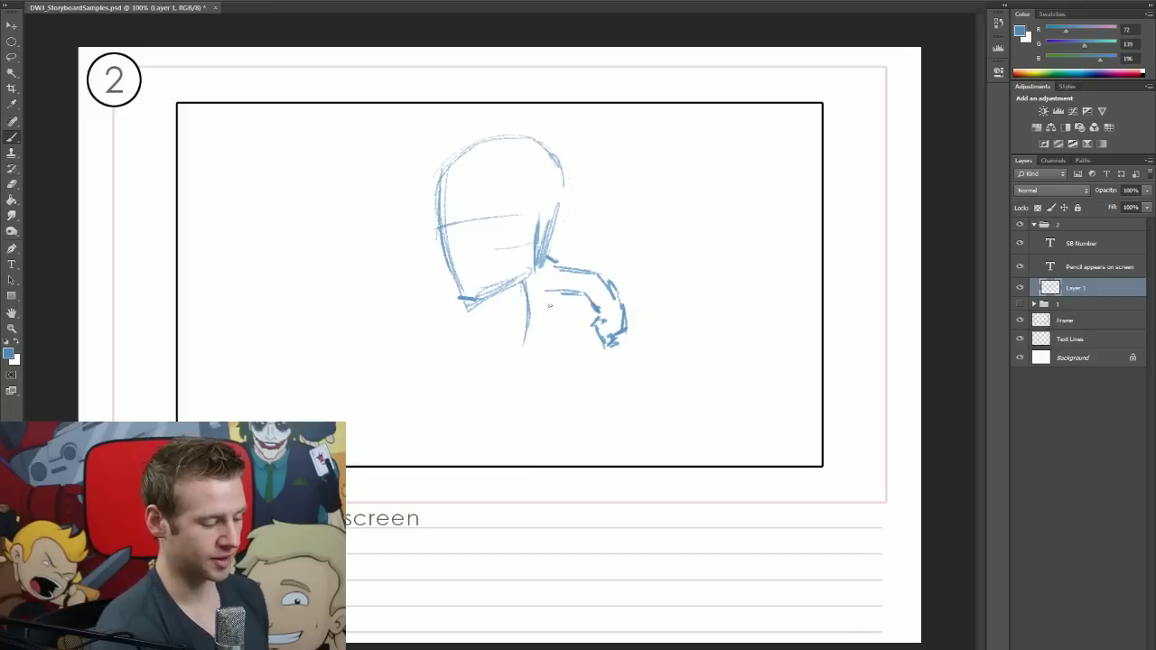
pyautogui.moveTo(511, 290); pyautogui.dragTo(492, 311)
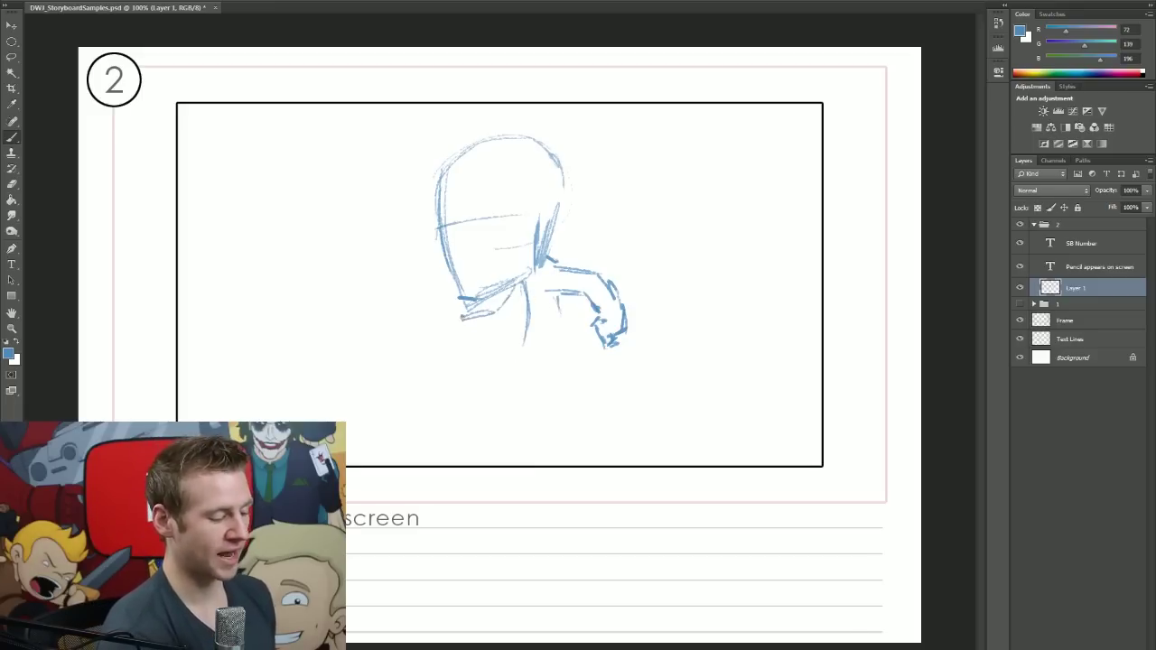
pyautogui.moveTo(467, 320)
pyautogui.mouseDown()
pyautogui.moveTo(455, 310)
pyautogui.moveTo(439, 340)
pyautogui.moveTo(434, 316)
pyautogui.moveTo(471, 345)
pyautogui.moveTo(517, 307)
pyautogui.moveTo(549, 349)
pyautogui.moveTo(477, 407)
pyautogui.moveTo(495, 411)
pyautogui.moveTo(478, 399)
pyautogui.moveTo(450, 420)
pyautogui.moveTo(587, 405)
pyautogui.moveTo(594, 420)
pyautogui.moveTo(607, 417)
pyautogui.moveTo(604, 386)
pyautogui.moveTo(606, 424)
pyautogui.mouseUp()
pyautogui.moveTo(451, 168); pyautogui.dragTo(441, 246)
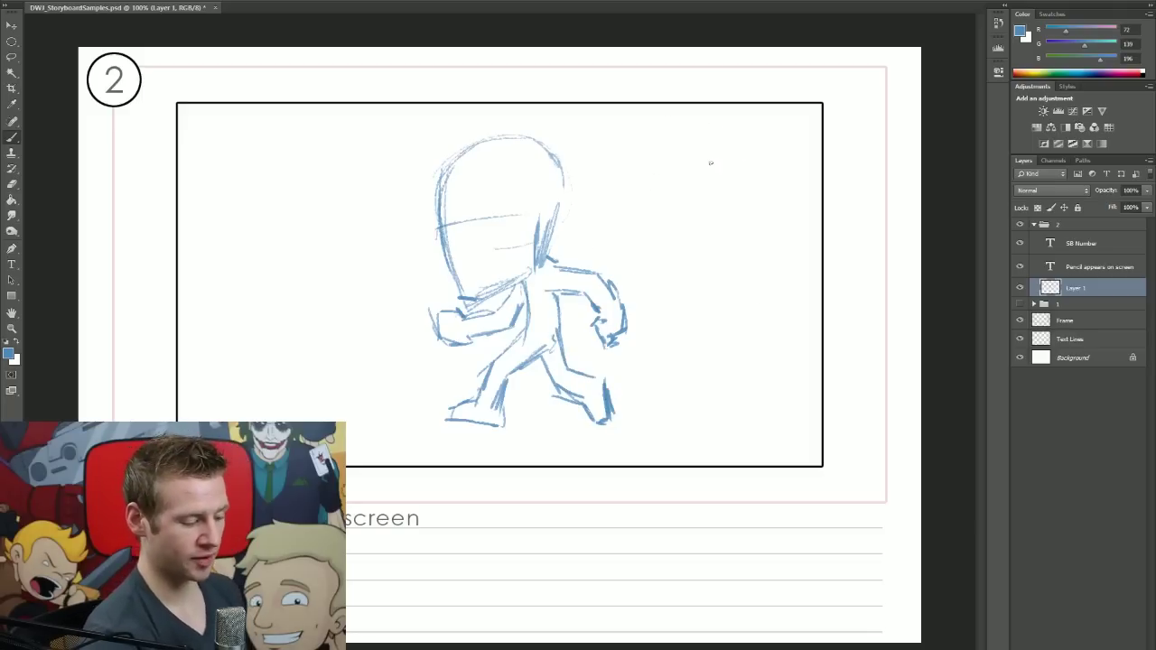
# Draw a large pencil up and to the right of the running character.
pyautogui.moveTo(697, 81)
pyautogui.mouseDown()
pyautogui.moveTo(626, 202)
pyautogui.moveTo(618, 251)
pyautogui.mouseUp()
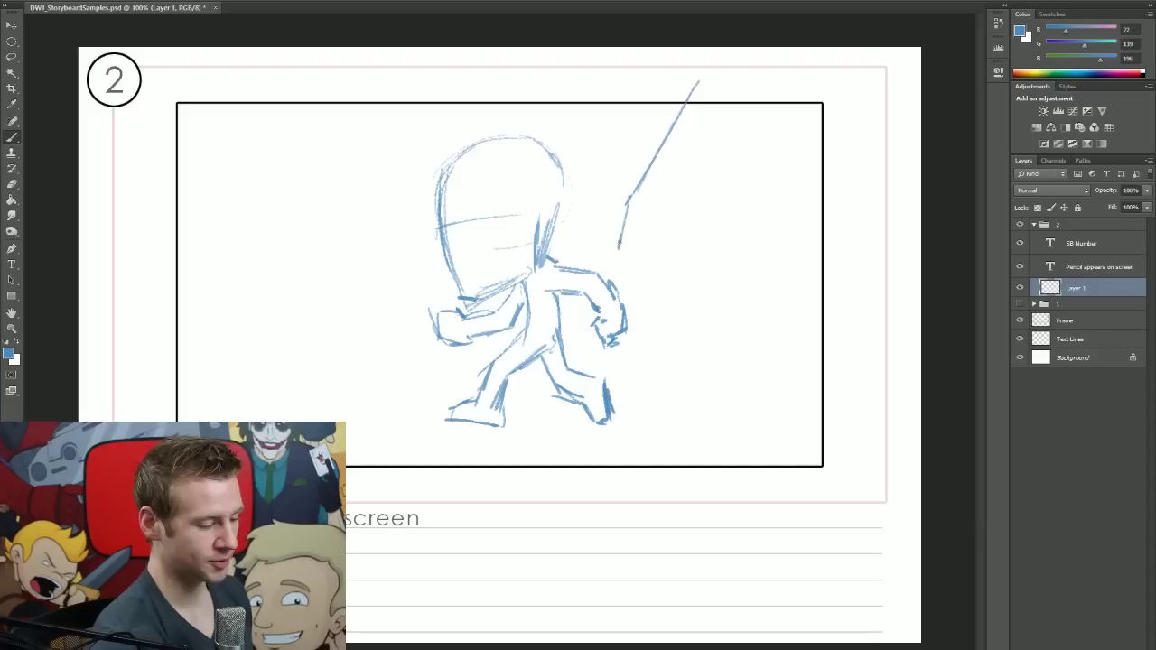
pyautogui.moveTo(755, 119); pyautogui.dragTo(632, 217)
pyautogui.moveTo(713, 107); pyautogui.dragTo(630, 212)
# With a bigger brush, sketch a faint arc, a head at upper right and a figure at the right edge.
pyautogui.press(']')
pyautogui.press(']')
pyautogui.press(']')
pyautogui.press(']')
pyautogui.press(']')
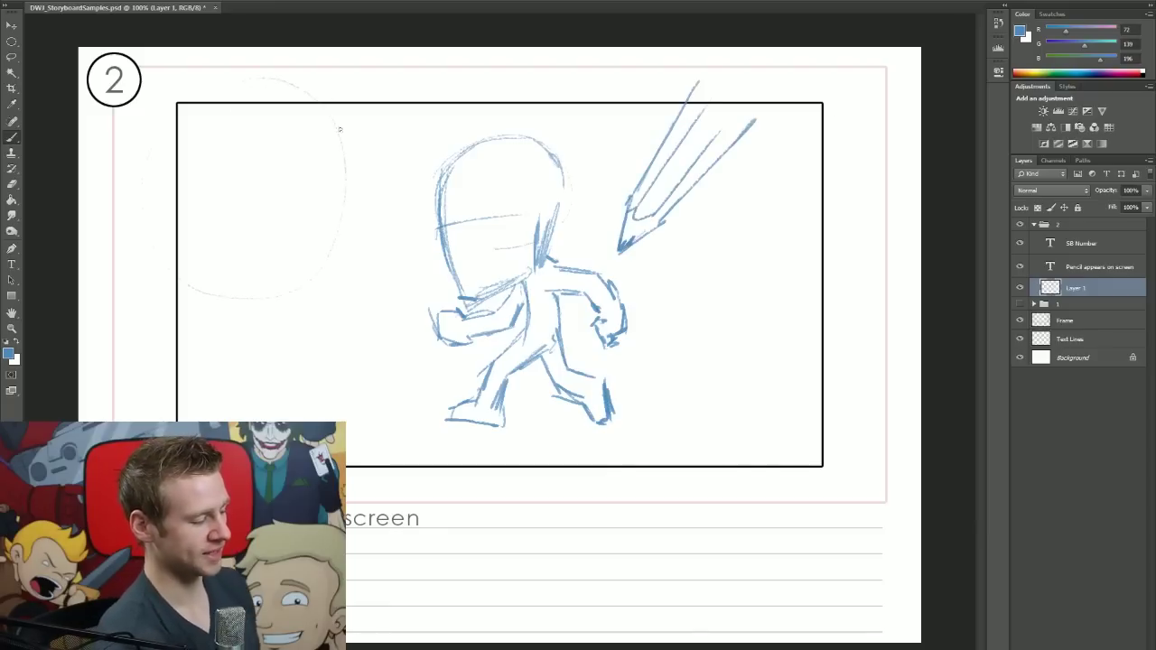
pyautogui.moveTo(200, 236); pyautogui.dragTo(282, 296)
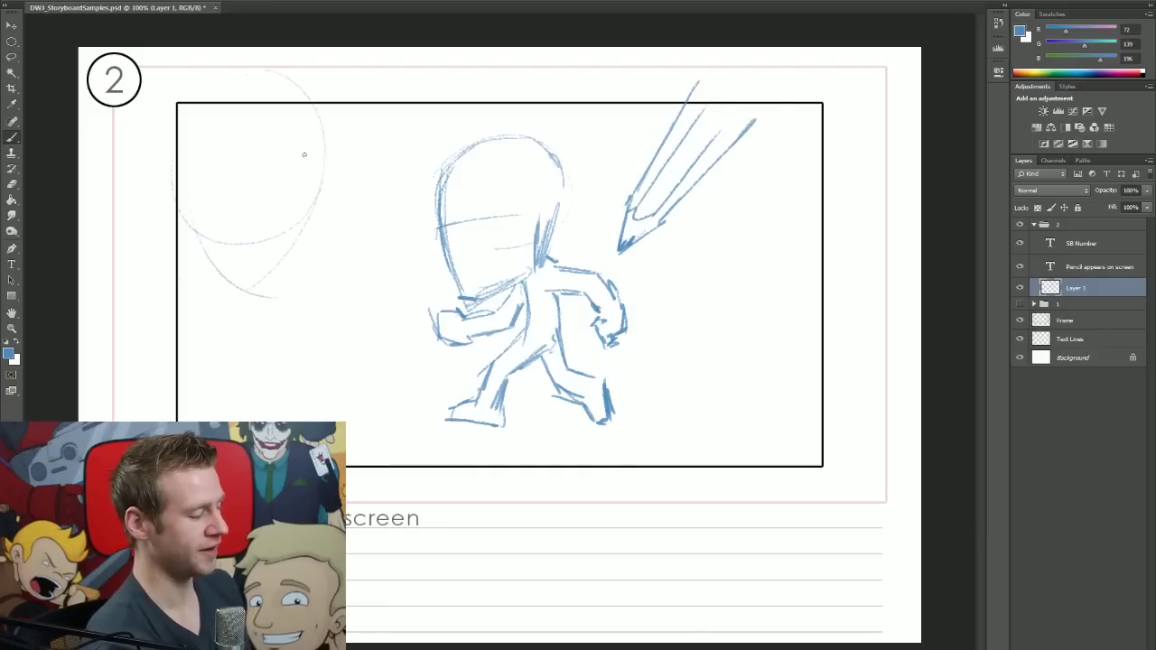
pyautogui.moveTo(181, 190); pyautogui.dragTo(269, 159)
pyautogui.moveTo(806, 74); pyautogui.dragTo(846, 90)
pyautogui.moveTo(793, 139)
pyautogui.mouseDown()
pyautogui.moveTo(816, 231)
pyautogui.moveTo(812, 111)
pyautogui.moveTo(824, 294)
pyautogui.moveTo(826, 167)
pyautogui.moveTo(755, 284)
pyautogui.mouseUp()
pyautogui.moveTo(712, 281)
pyautogui.mouseDown()
pyautogui.moveTo(702, 314)
pyautogui.moveTo(739, 317)
pyautogui.mouseUp()
pyautogui.moveTo(728, 327)
pyautogui.mouseDown()
pyautogui.moveTo(742, 336)
pyautogui.moveTo(864, 169)
pyautogui.mouseUp()
# Sketch a faint figure left of the character, lower-left strokes and an arc along the bottom.
pyautogui.moveTo(347, 121)
pyautogui.mouseDown()
pyautogui.moveTo(345, 181)
pyautogui.moveTo(412, 177)
pyautogui.mouseUp()
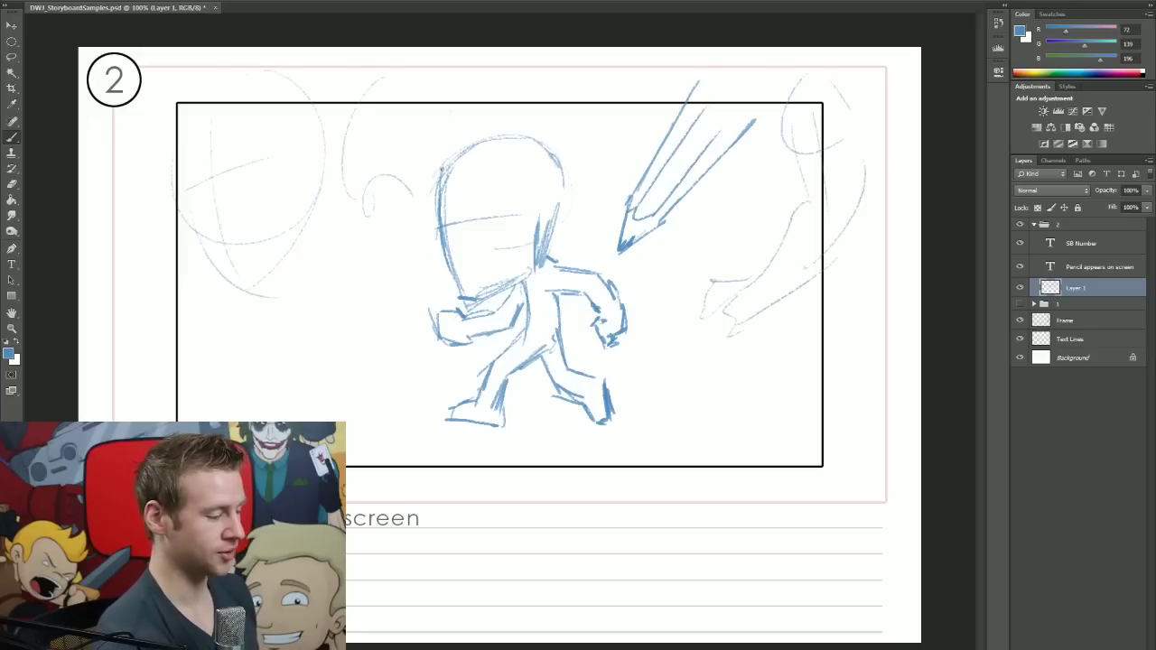
pyautogui.moveTo(452, 112); pyautogui.dragTo(442, 171)
pyautogui.moveTo(374, 107); pyautogui.dragTo(370, 177)
pyautogui.moveTo(343, 126); pyautogui.dragTo(425, 136)
pyautogui.moveTo(361, 185)
pyautogui.mouseDown()
pyautogui.moveTo(336, 260)
pyautogui.moveTo(407, 246)
pyautogui.moveTo(388, 316)
pyautogui.mouseUp()
pyautogui.moveTo(159, 357); pyautogui.dragTo(307, 382)
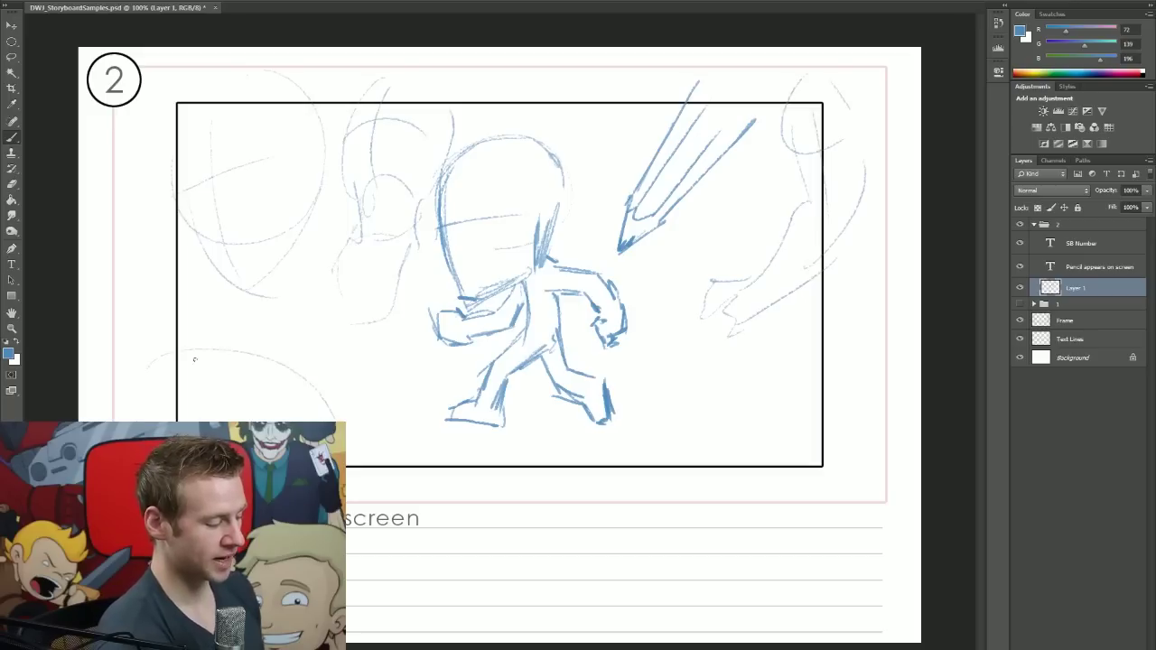
pyautogui.moveTo(216, 365)
pyautogui.mouseDown()
pyautogui.moveTo(254, 405)
pyautogui.moveTo(336, 410)
pyautogui.mouseUp()
pyautogui.moveTo(600, 459); pyautogui.dragTo(795, 433)
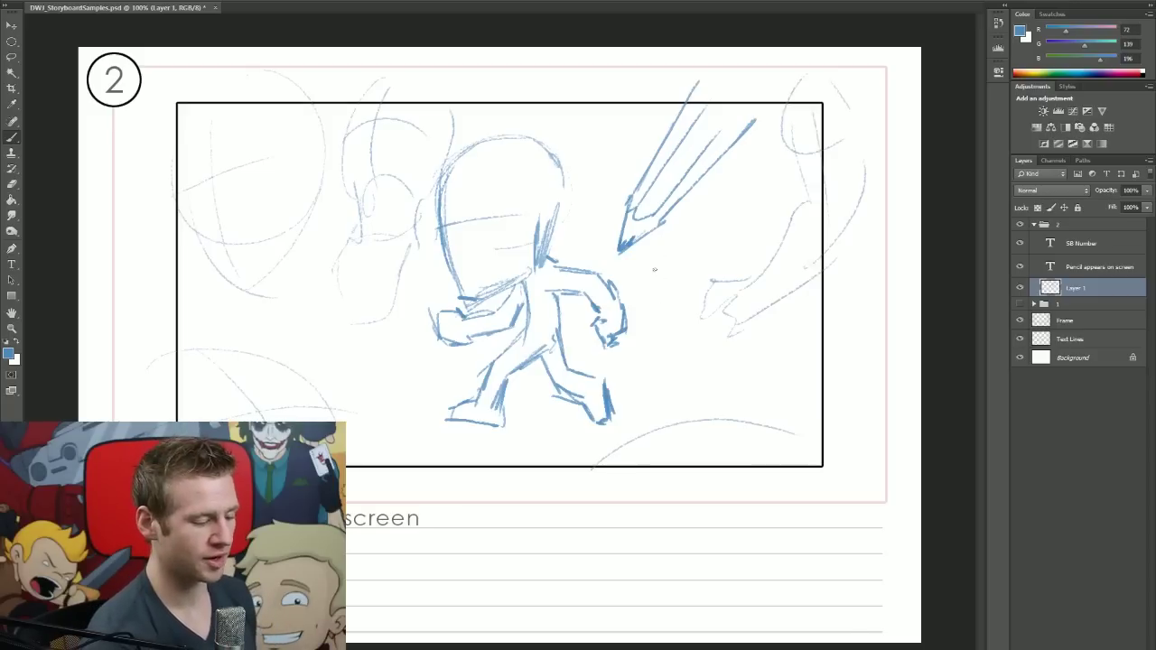
# Draw a curved motion arrow by the pencil tip and a thick left-pointing motion arrow.
pyautogui.moveTo(630, 292); pyautogui.dragTo(694, 220)
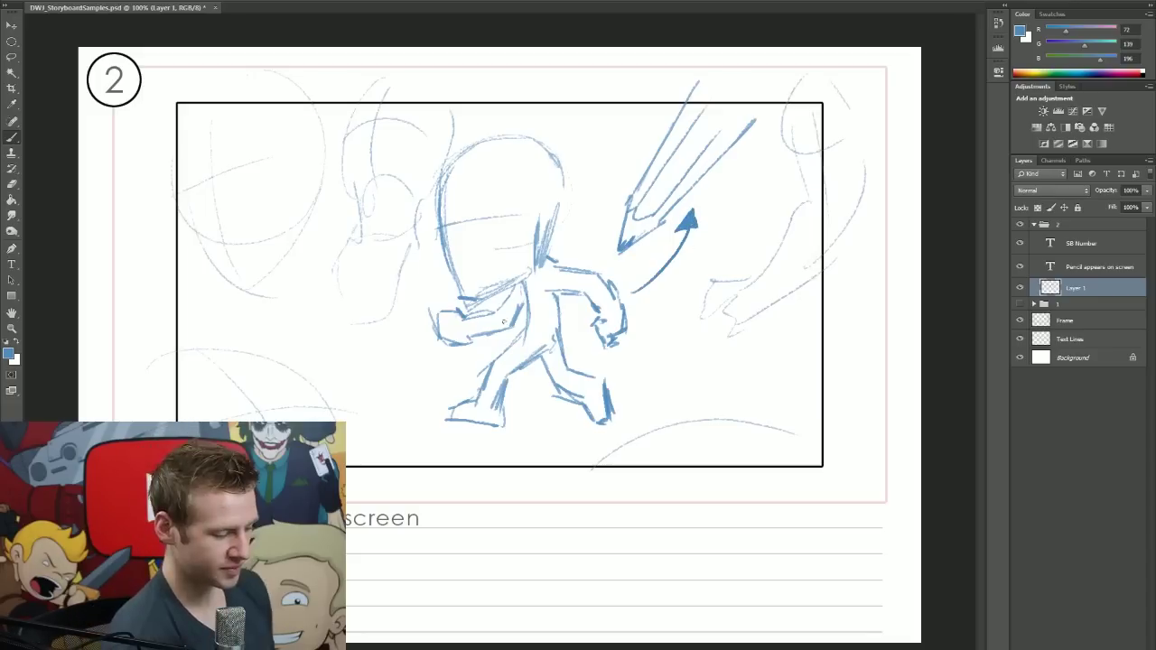
pyautogui.moveTo(448, 291)
pyautogui.mouseDown()
pyautogui.moveTo(383, 298)
pyautogui.moveTo(385, 275)
pyautogui.moveTo(330, 322)
pyautogui.moveTo(383, 367)
pyautogui.moveTo(383, 347)
pyautogui.moveTo(432, 359)
pyautogui.mouseUp()
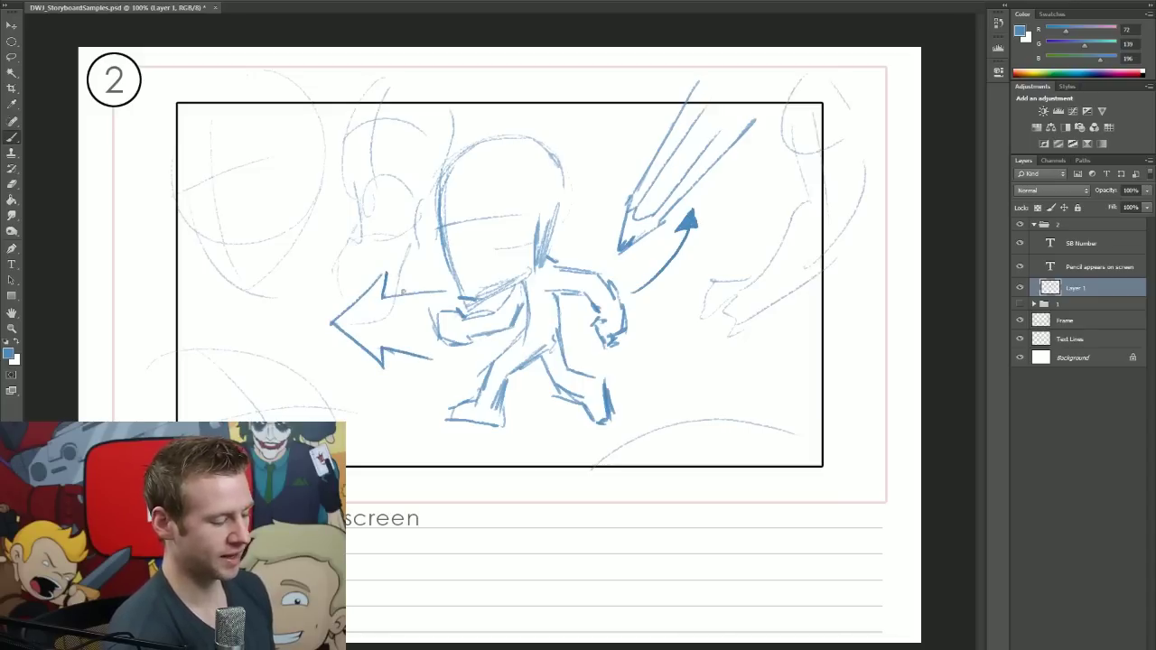
pyautogui.moveTo(381, 296); pyautogui.dragTo(433, 287)
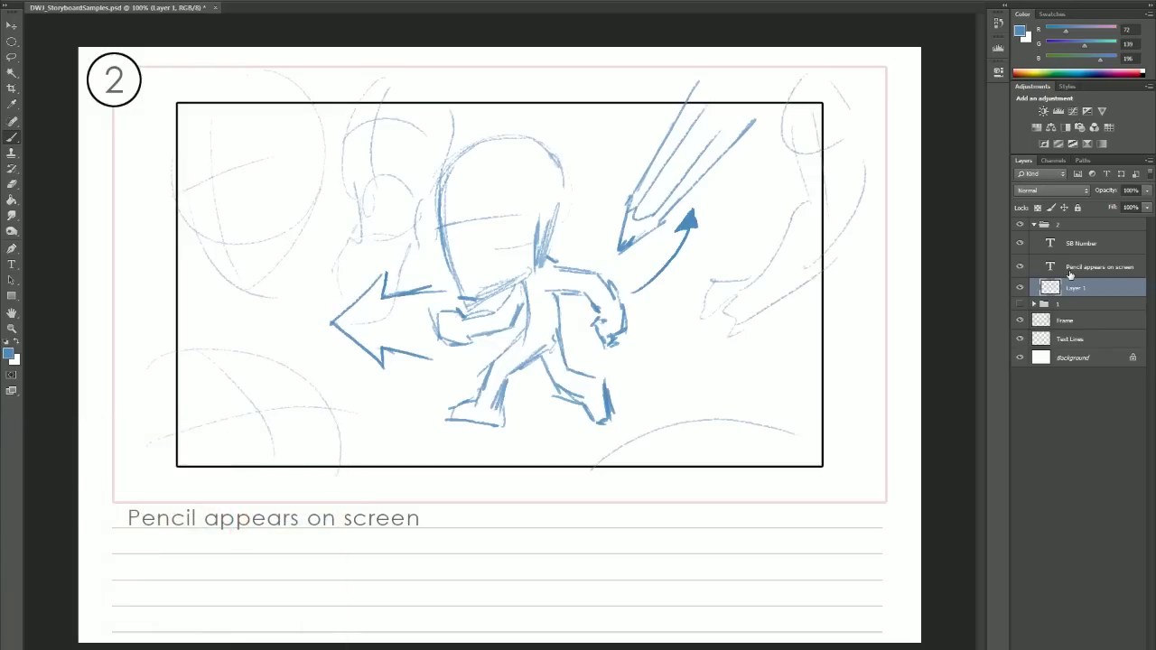
# Change frame 2's caption to 'Character is drawn, running past sketches that appear being drawn around him. Pencil goes away.' and save.
pyautogui.click(1070, 274)
pyautogui.press('t')
pyautogui.click(323, 521)
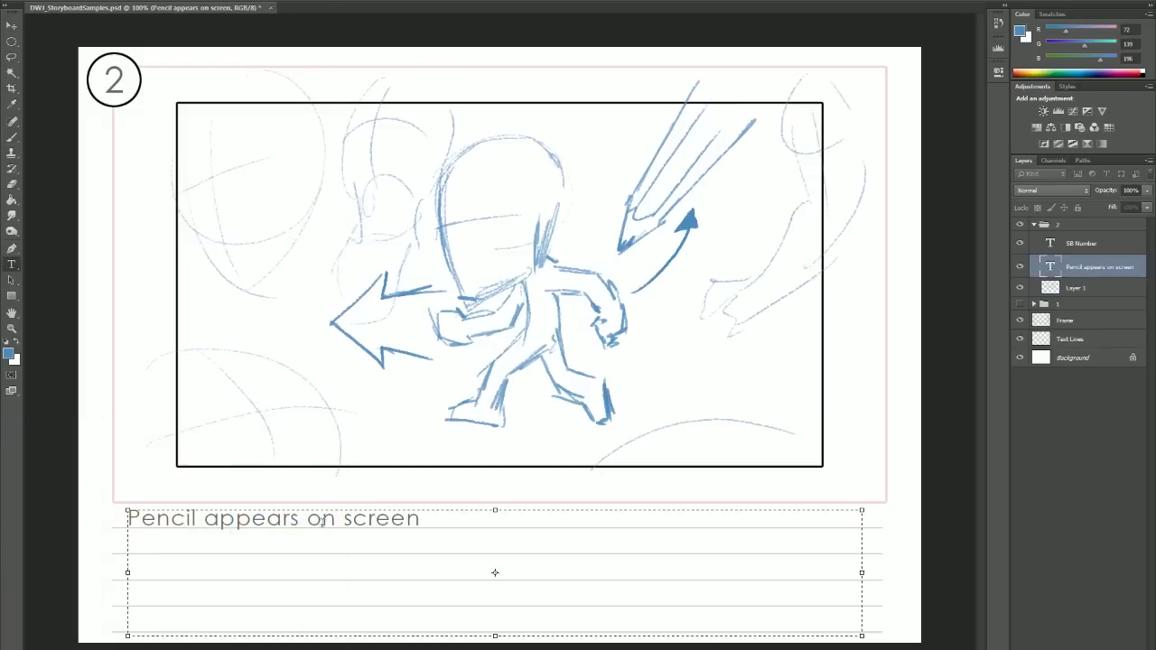
pyautogui.hotkey('ctrl', 'a')
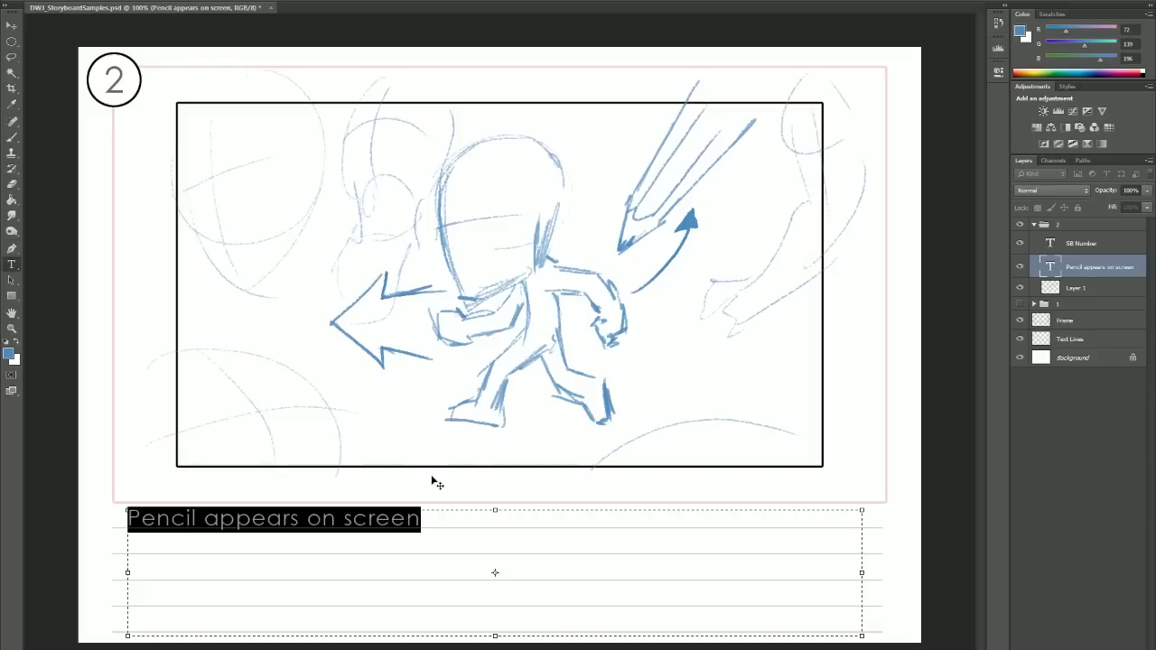
pyautogui.press('BackSpace')
pyautogui.write('C')
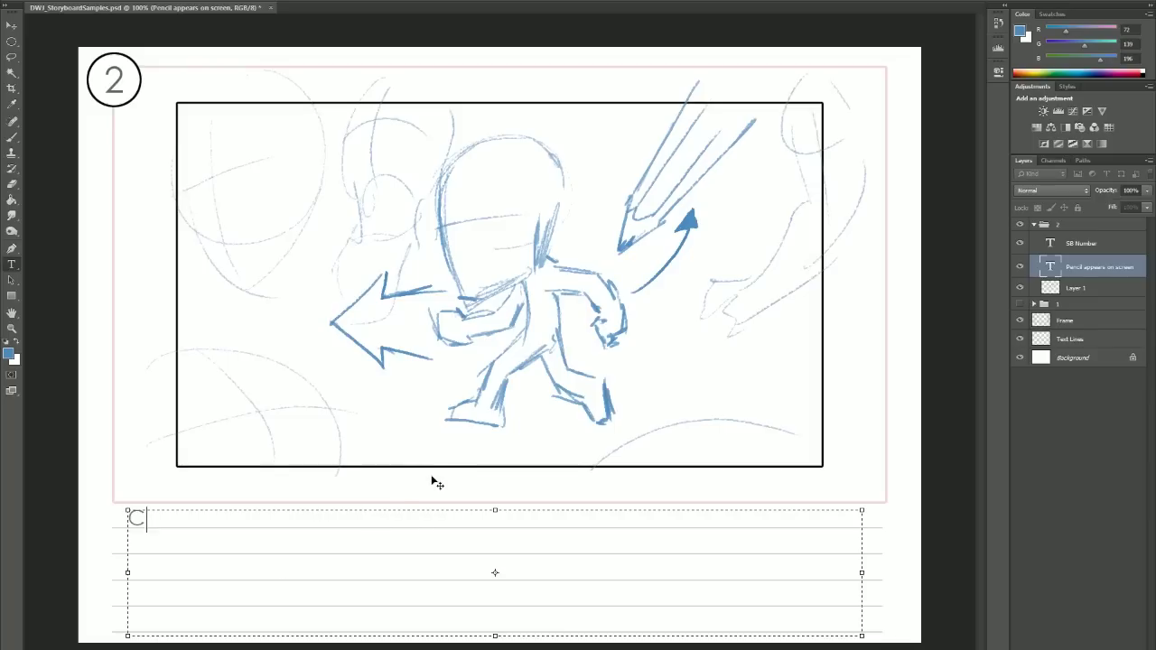
pyautogui.write('haracter is d')
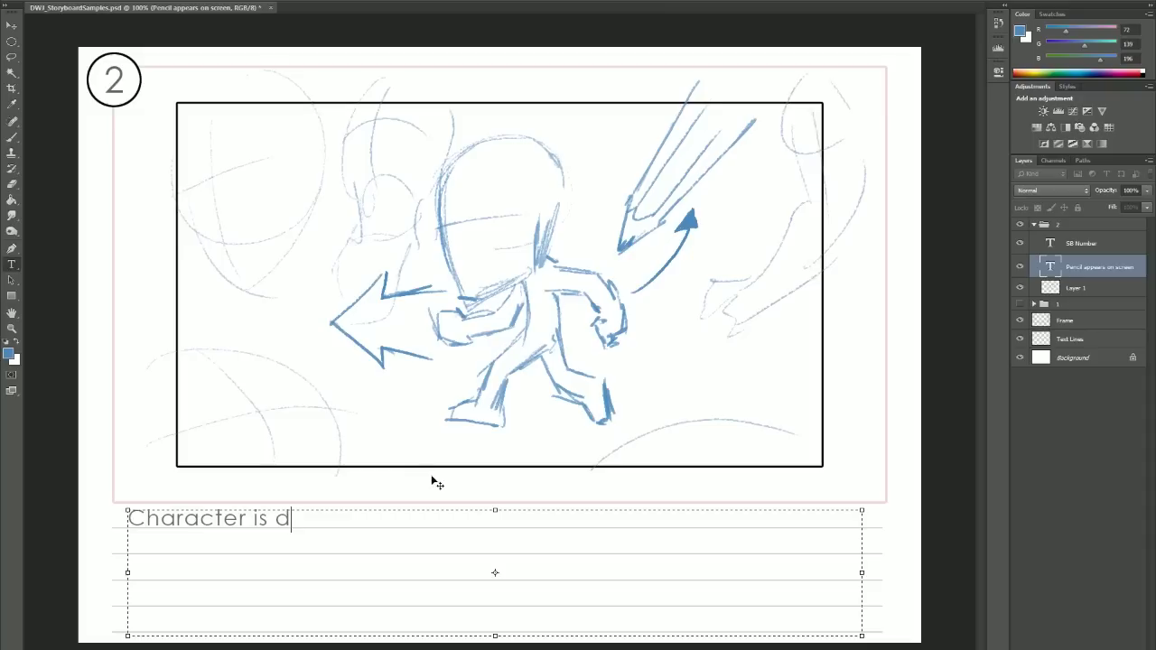
pyautogui.write('rawn, running past')
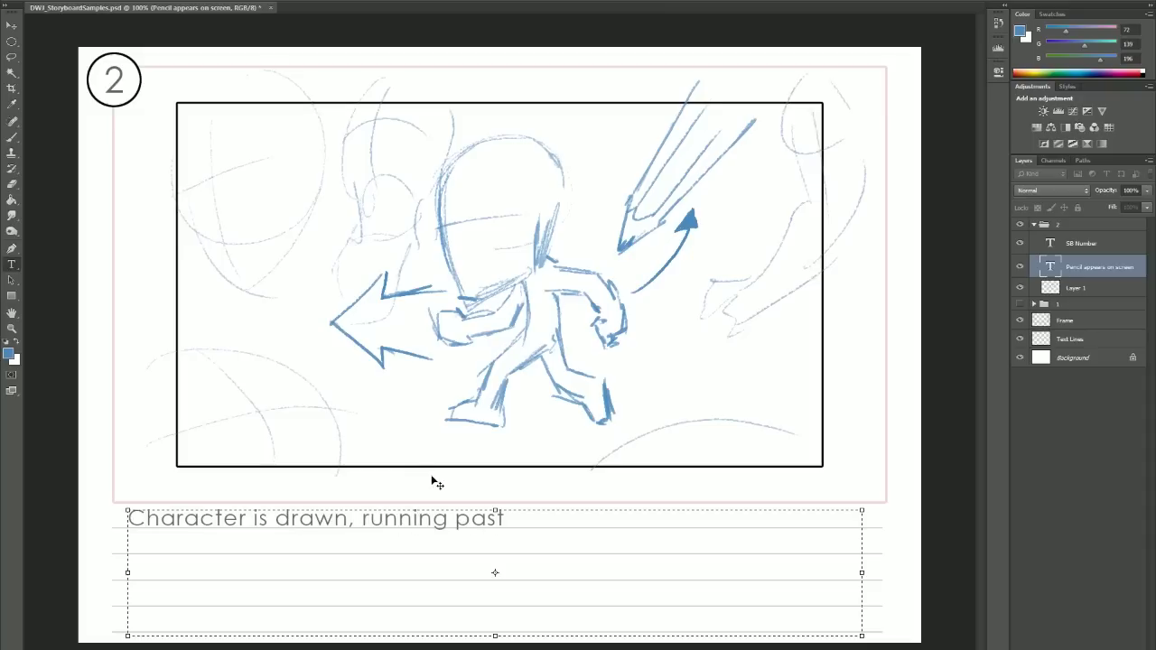
pyautogui.write(' sketches that')
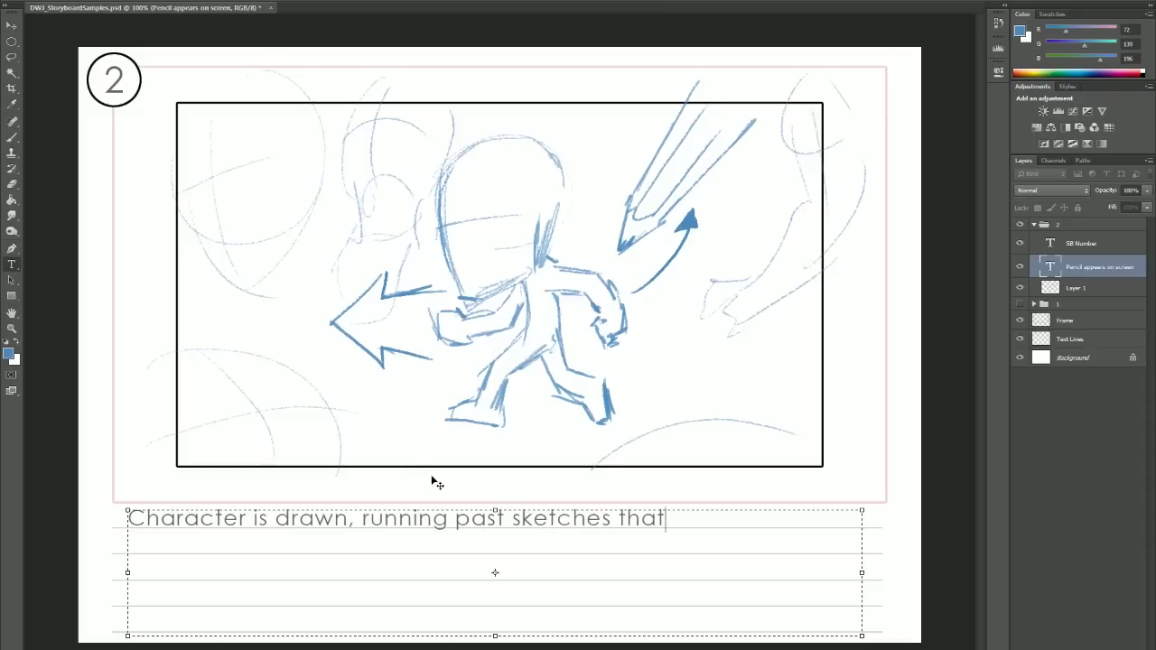
pyautogui.write(' appear being dra')
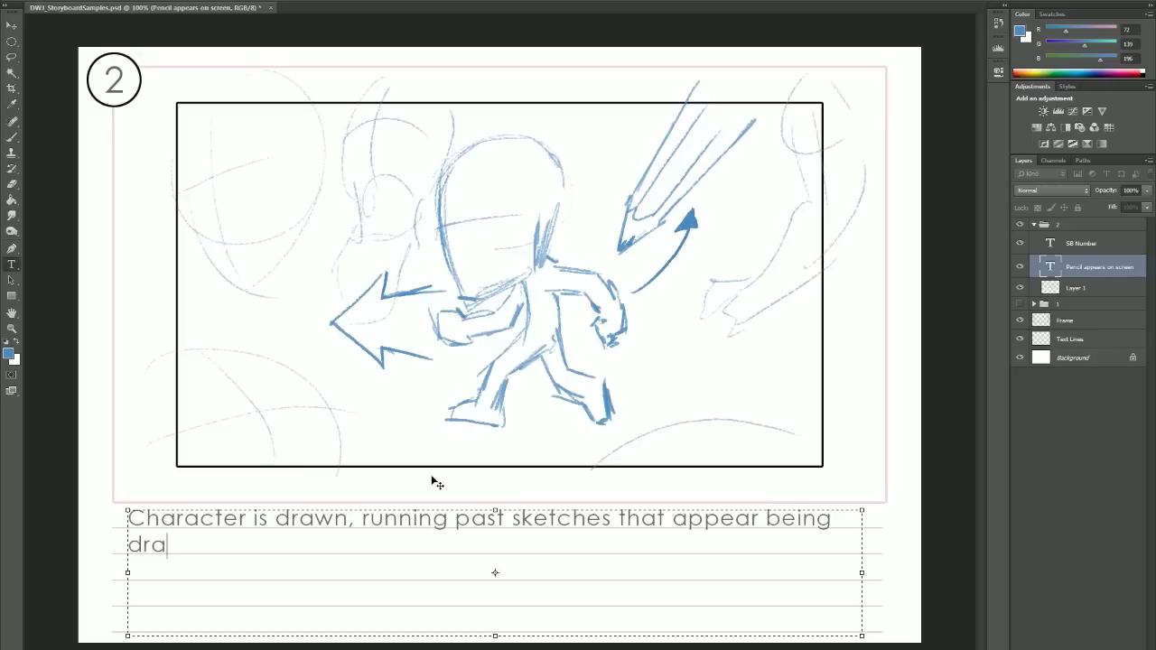
pyautogui.write('wn around him. Penc')
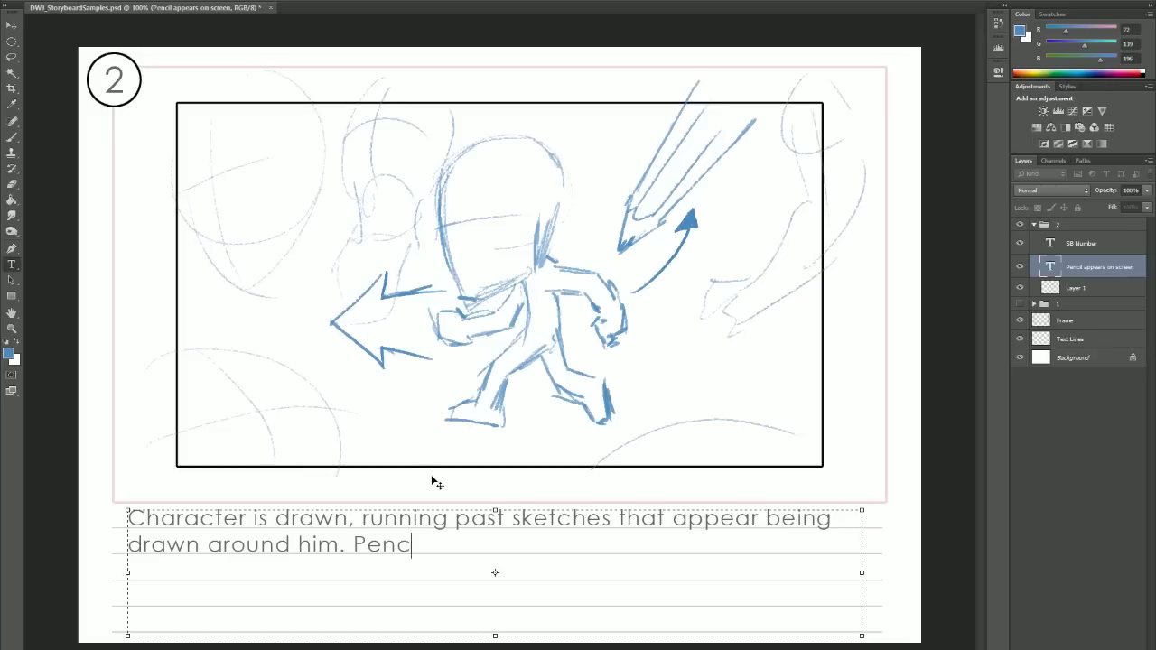
pyautogui.write('il goes away.')
pyautogui.hotkey('ctrl', 'Return')
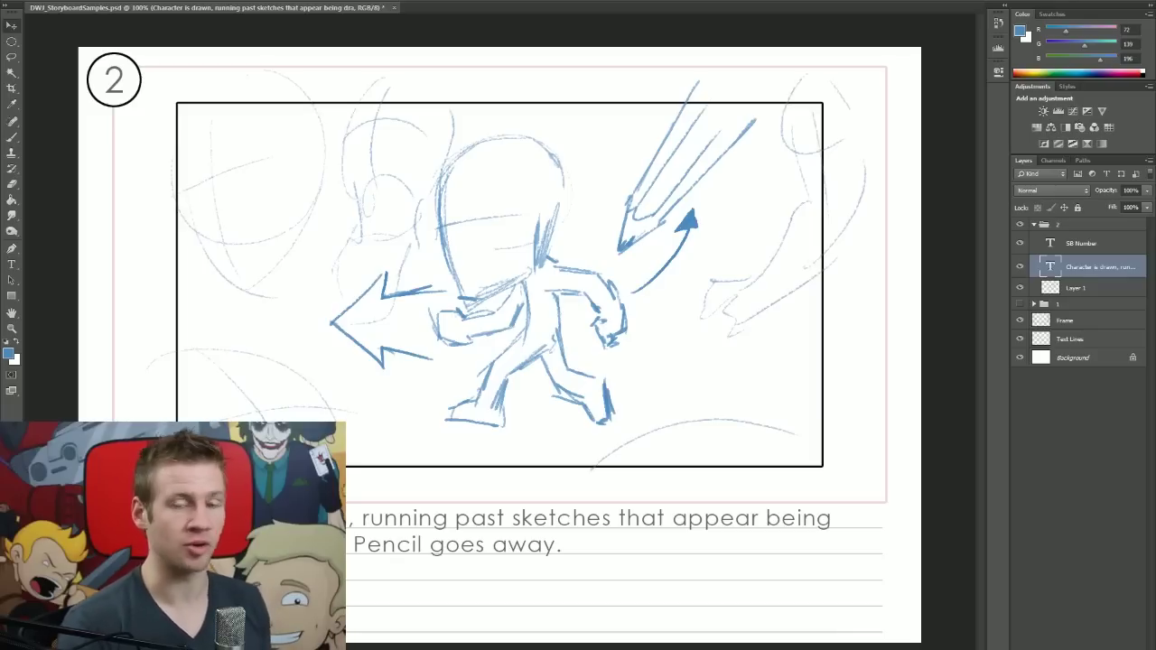
pyautogui.hotkey('ctrl', 's')
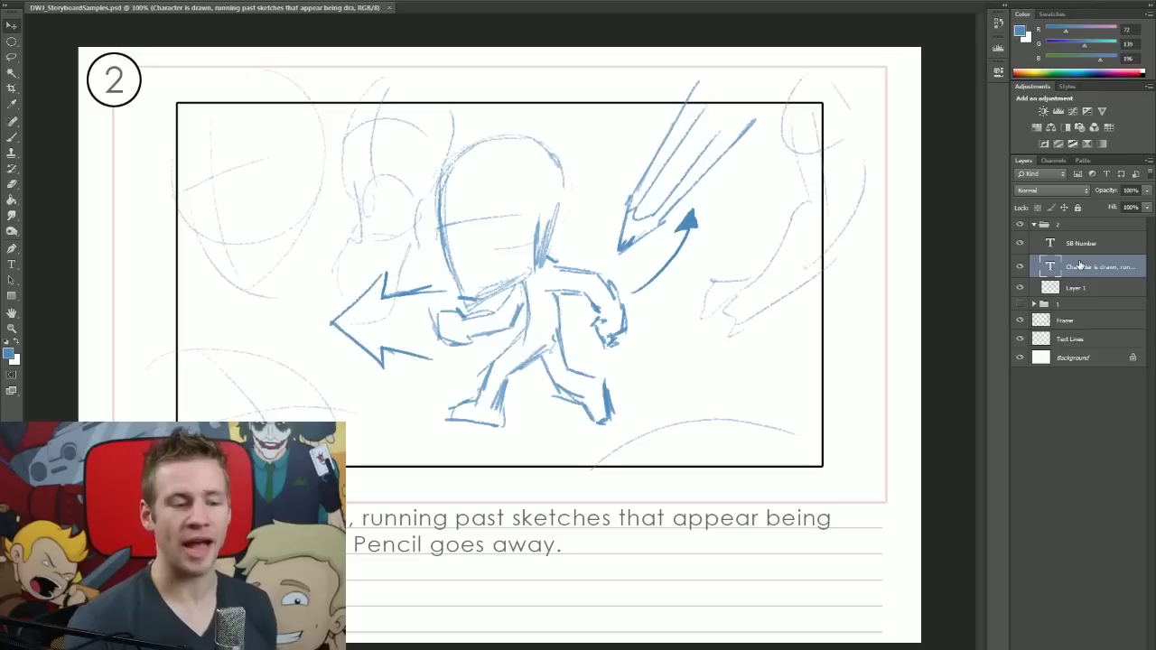